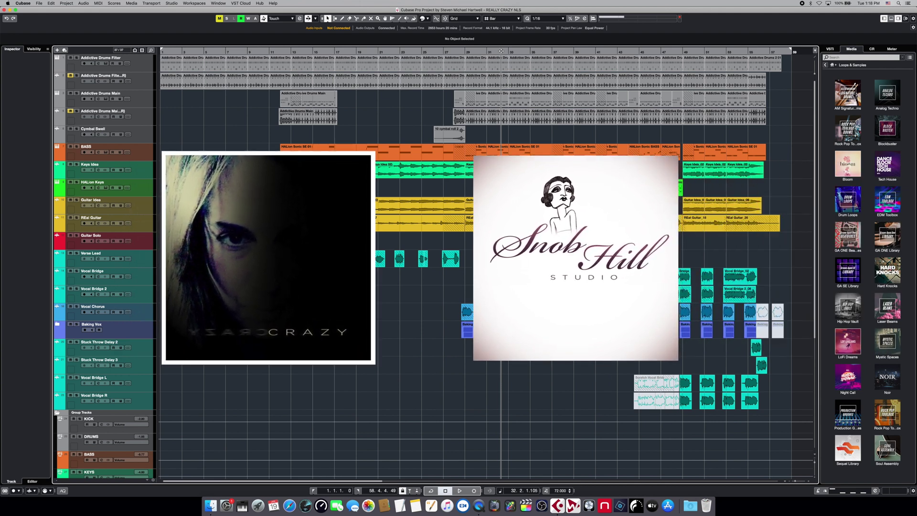
Step: Play back part of the song, then stop it
key("space")
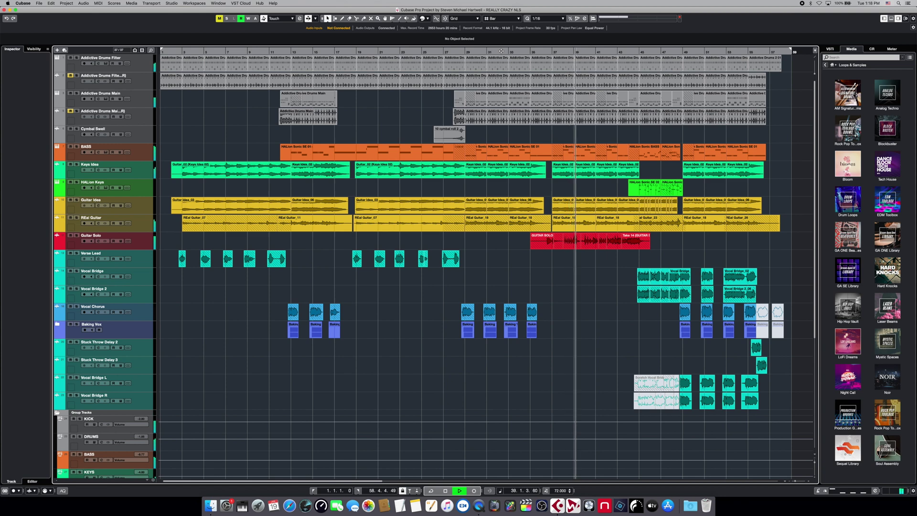
key("space")
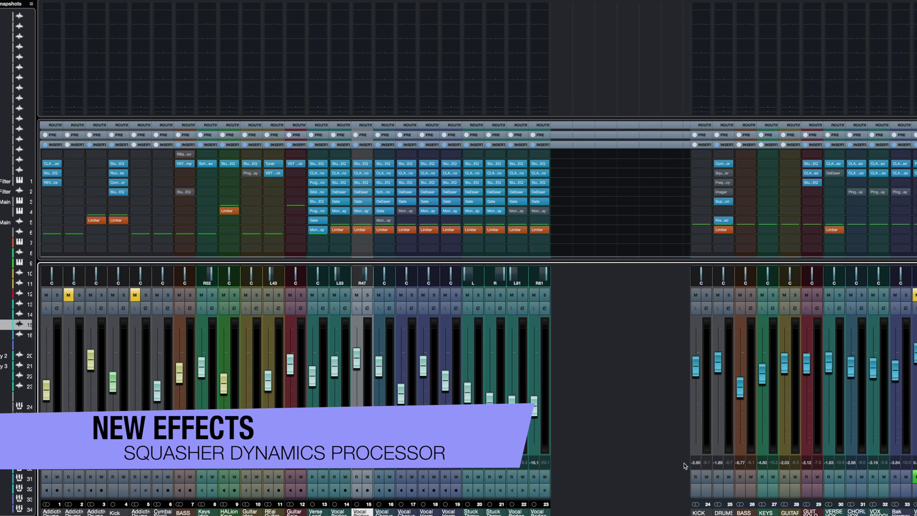
Step: Insert Squasher on DRUMS and turn the DRUMS Compressor's Dry Mix to 0% during playback
left_click(723, 174)
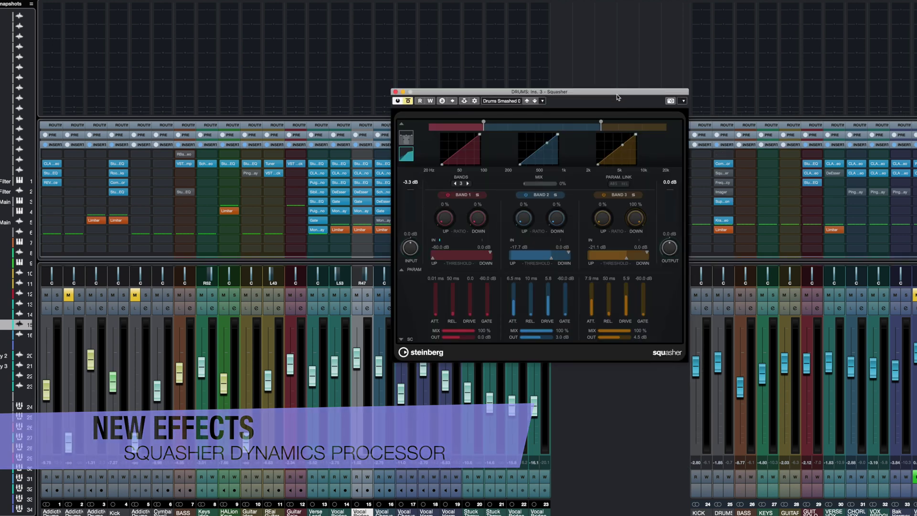
left_click_drag(618, 93, 625, 102)
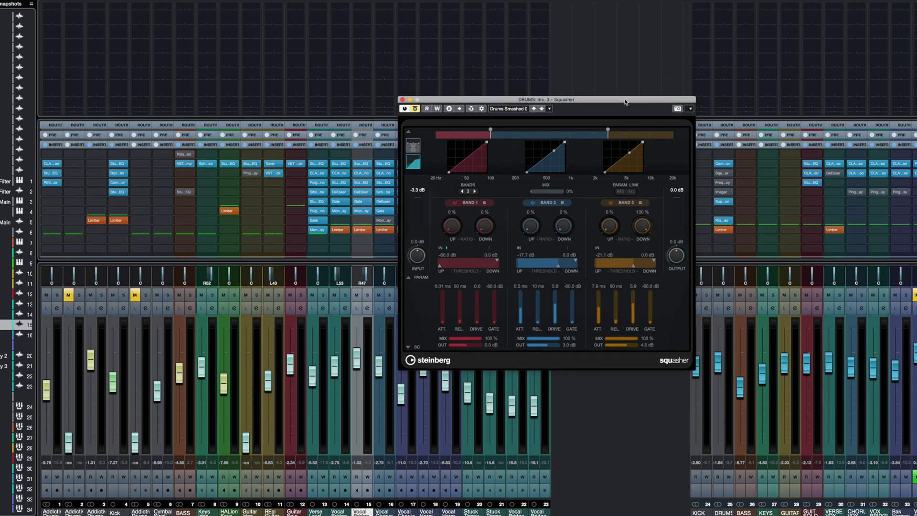
left_click(723, 164)
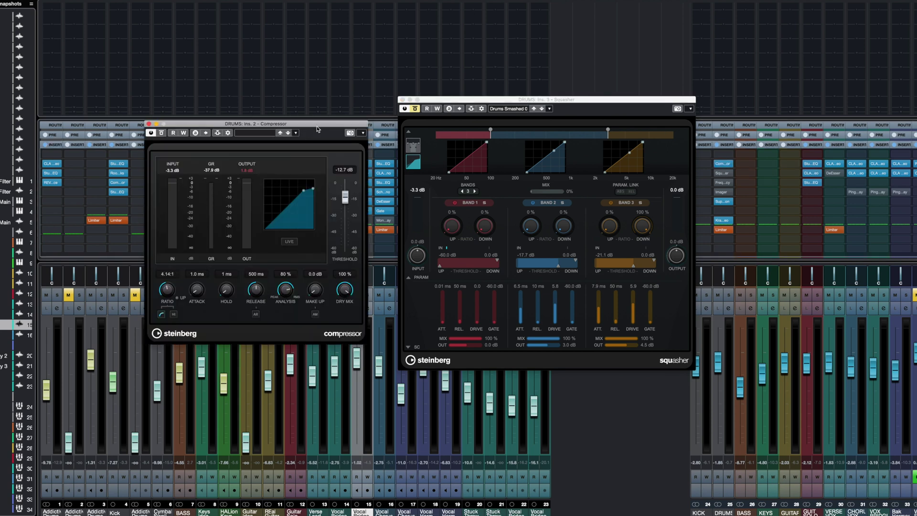
left_click_drag(318, 126, 322, 133)
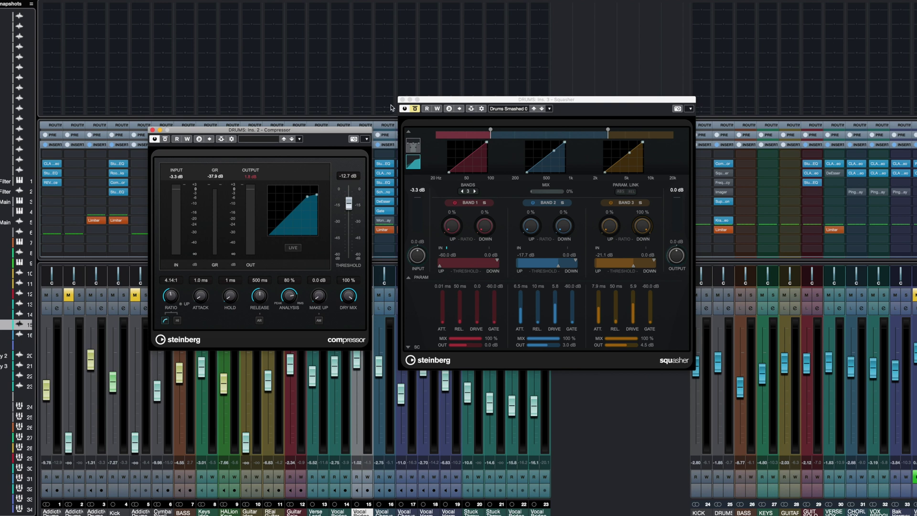
key("space")
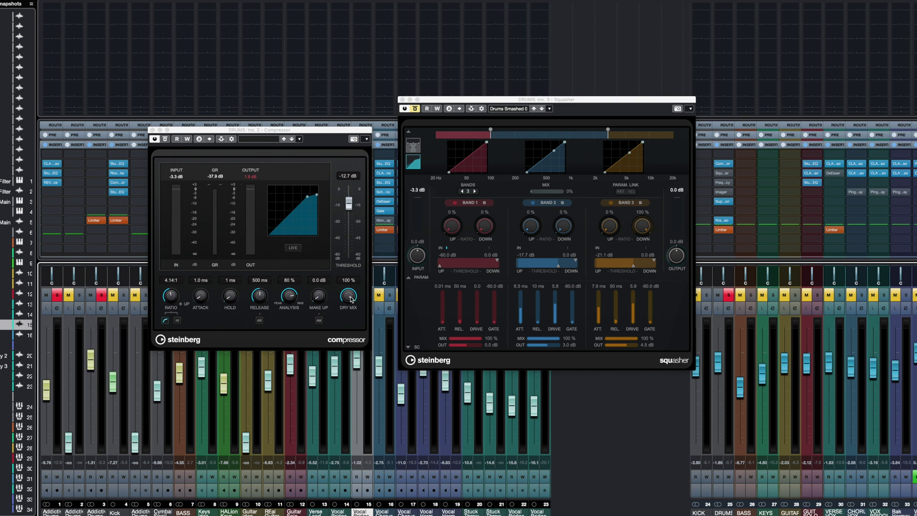
left_click_drag(351, 298, 349, 380)
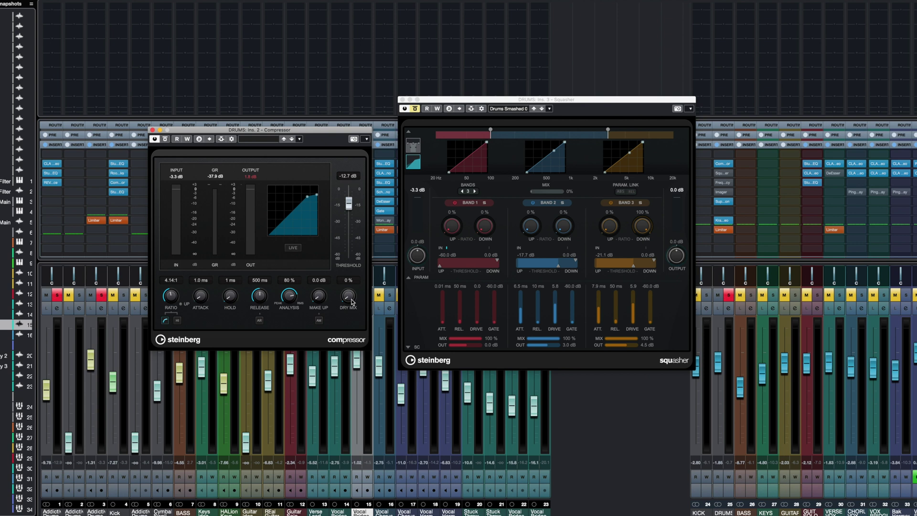
Step: Sweep the Compressor threshold through -24.4 and -42.0 dB while playing, ending at 0.0 dB
left_click_drag(349, 204, 344, 150)
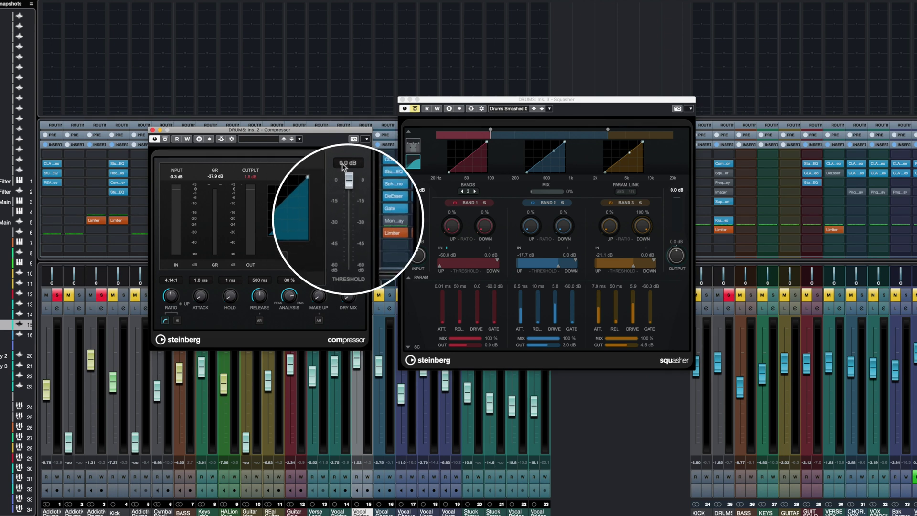
left_click_drag(350, 181, 354, 217)
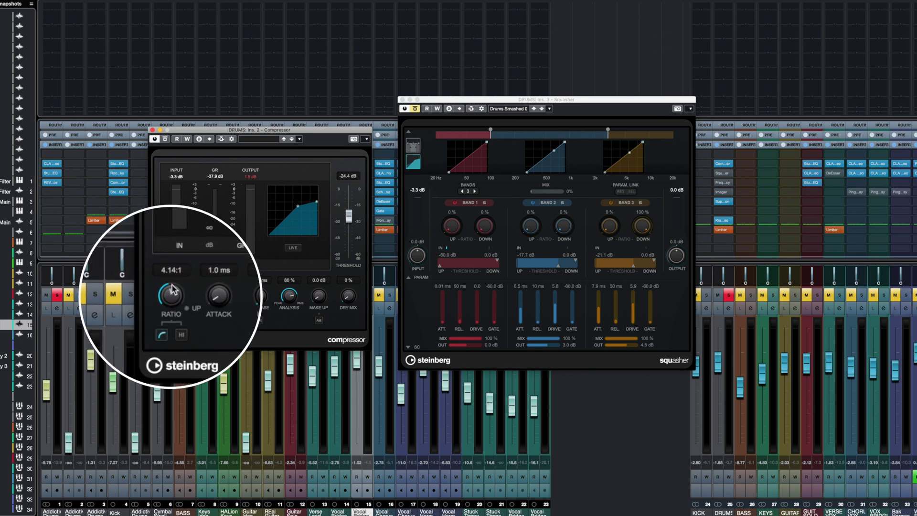
key("space")
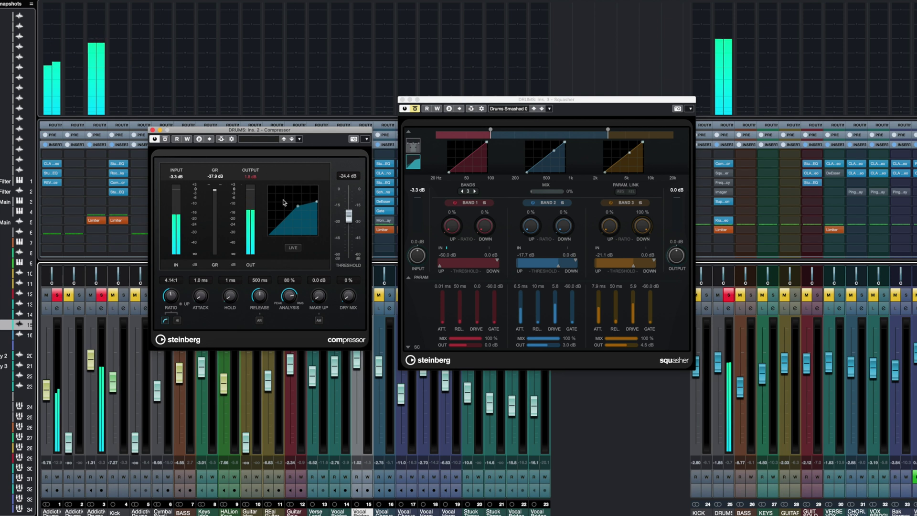
mouse_move(349, 215)
left_mouse_down()
mouse_move(349, 236)
mouse_move(349, 191)
mouse_move(349, 239)
mouse_move(349, 229)
left_mouse_up()
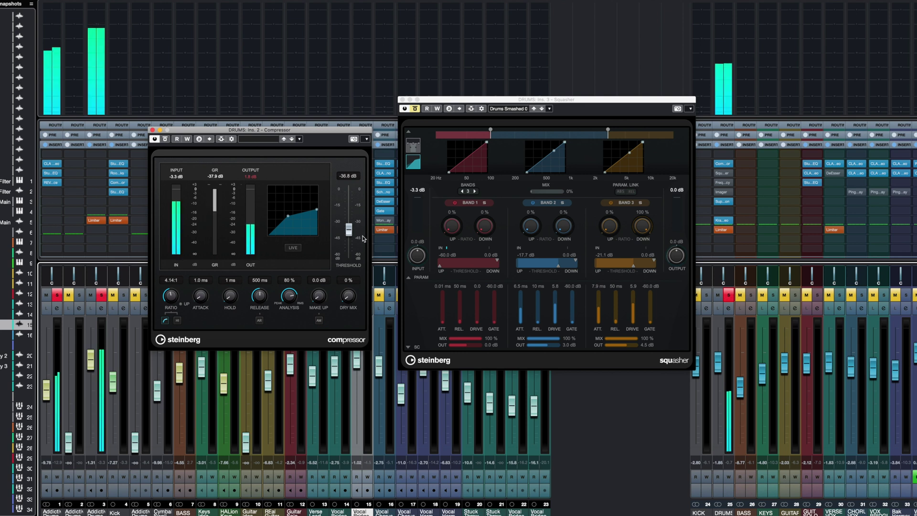
left_click_drag(349, 229, 347, 166)
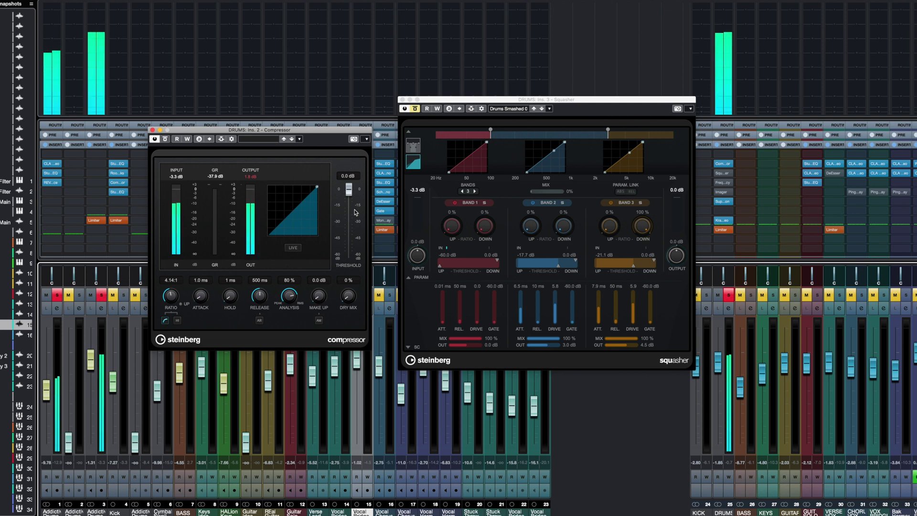
mouse_move(324, 134)
left_mouse_down()
mouse_move(314, 131)
mouse_move(324, 135)
left_mouse_up()
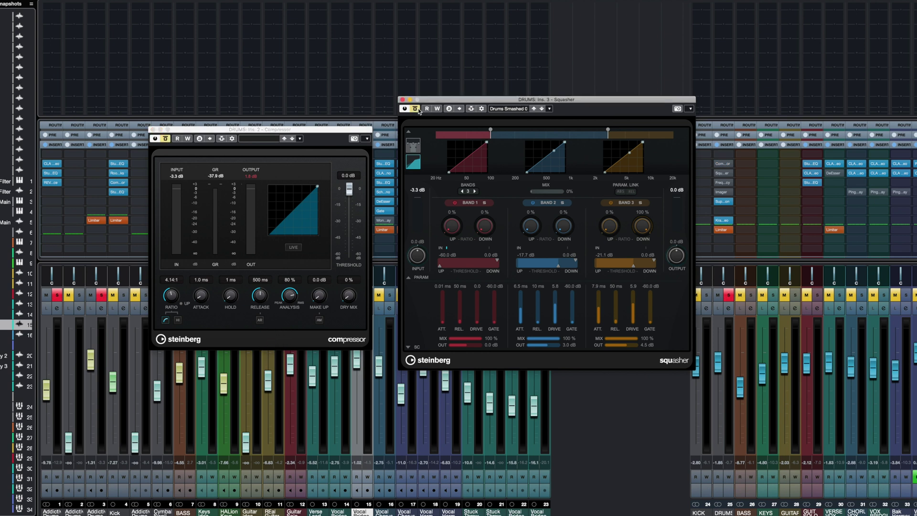
Step: During playback, switch Squasher from 3 bands to 1 and show its response curve
key("space")
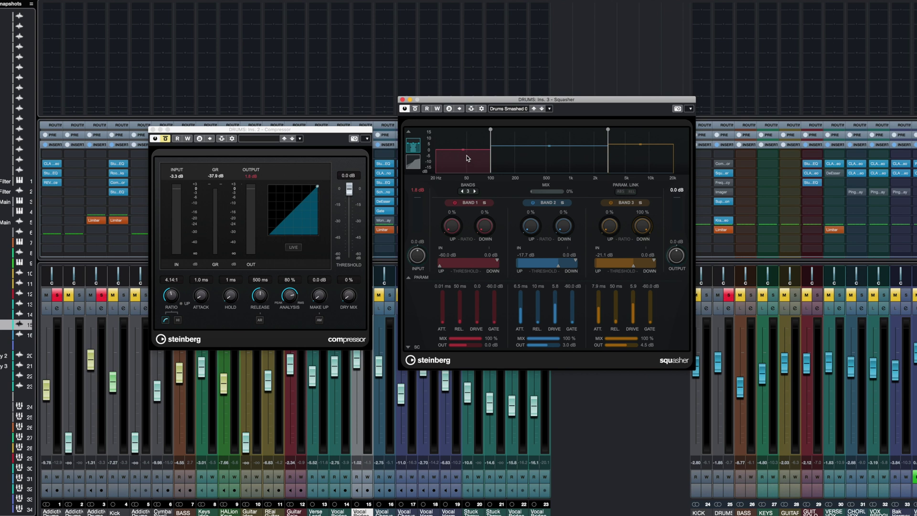
left_click(459, 187)
left_click(459, 188)
mouse_move(341, 134)
left_mouse_down()
mouse_move(324, 118)
mouse_move(321, 152)
mouse_move(333, 129)
mouse_move(342, 139)
left_mouse_up()
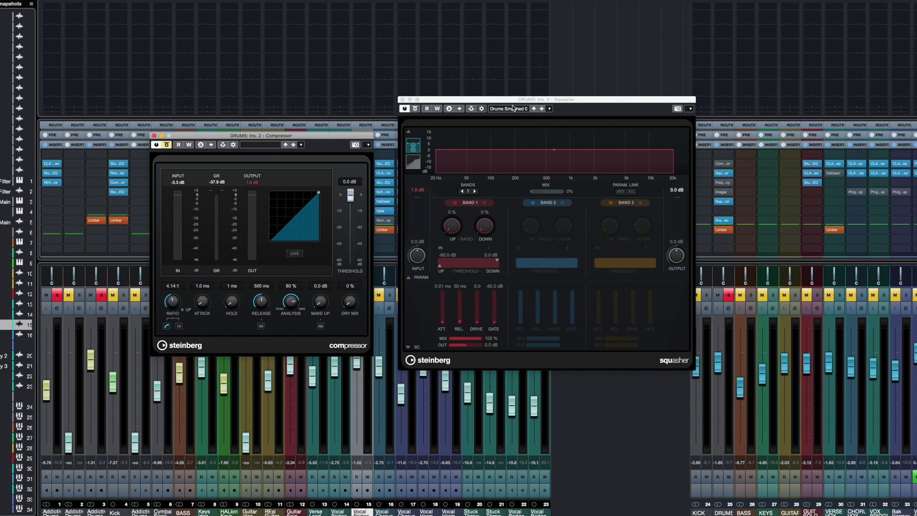
left_click(565, 101)
left_click_drag(565, 100, 562, 98)
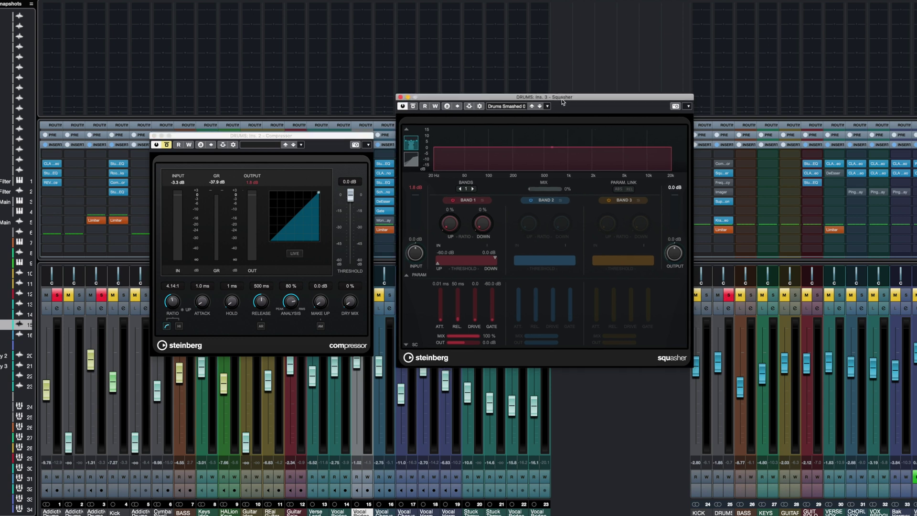
left_click(411, 160)
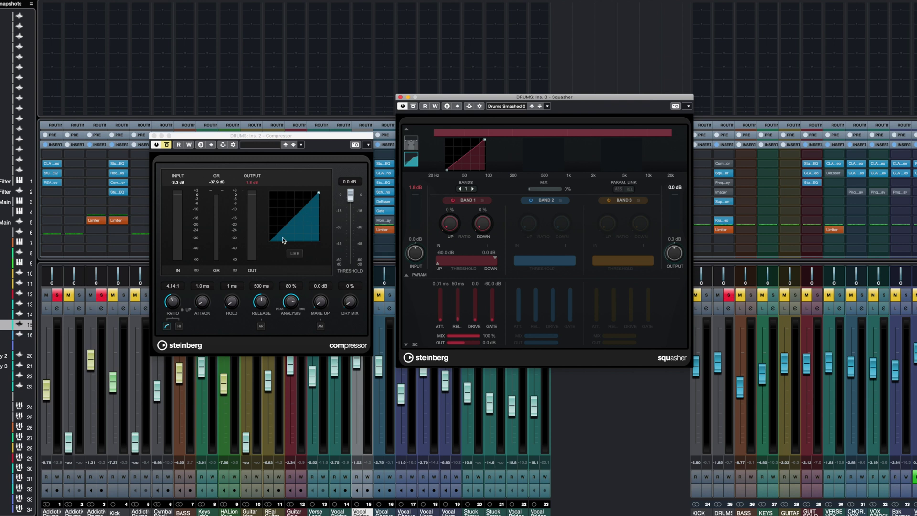
Step: Set Compressor threshold to -24.4 dB and Squasher band 1 Down ratio 27%, threshold -27.4 dB
left_click_drag(353, 197, 351, 220)
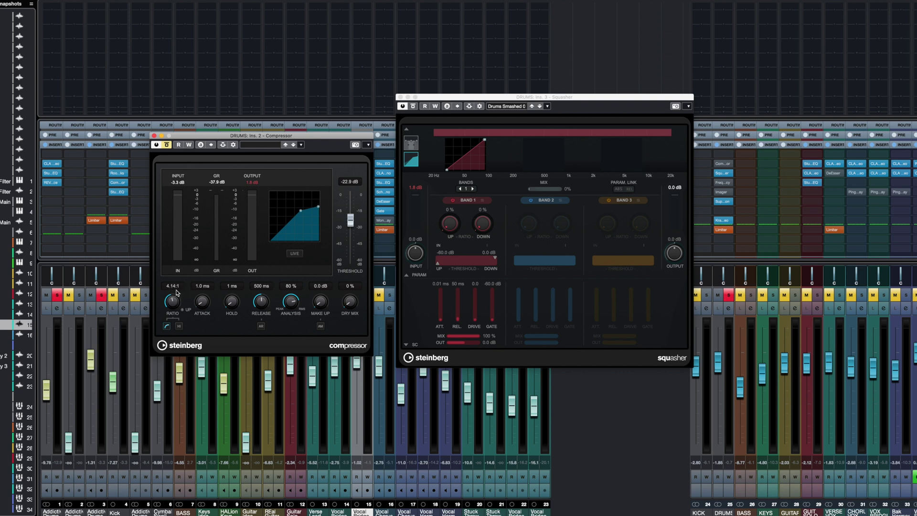
left_click(483, 223)
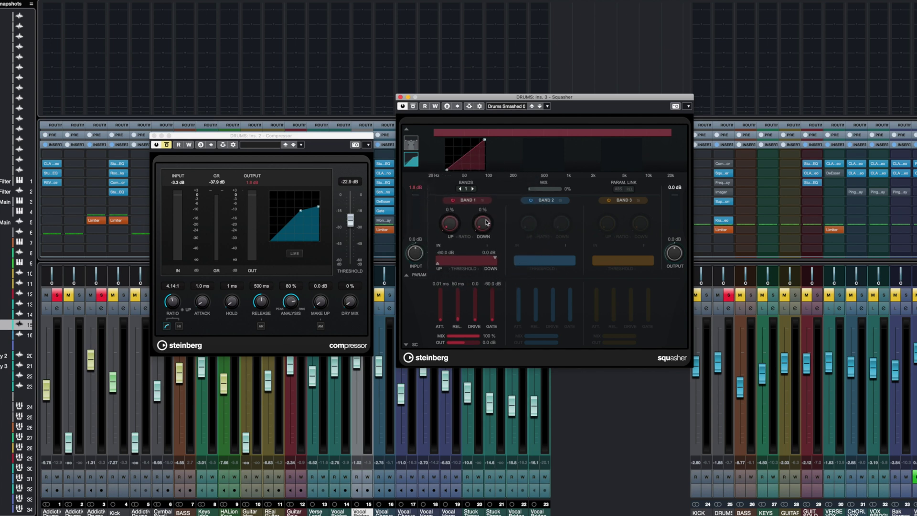
left_click_drag(486, 223, 485, 214)
left_click_drag(495, 258, 466, 256)
left_click_drag(351, 224, 352, 226)
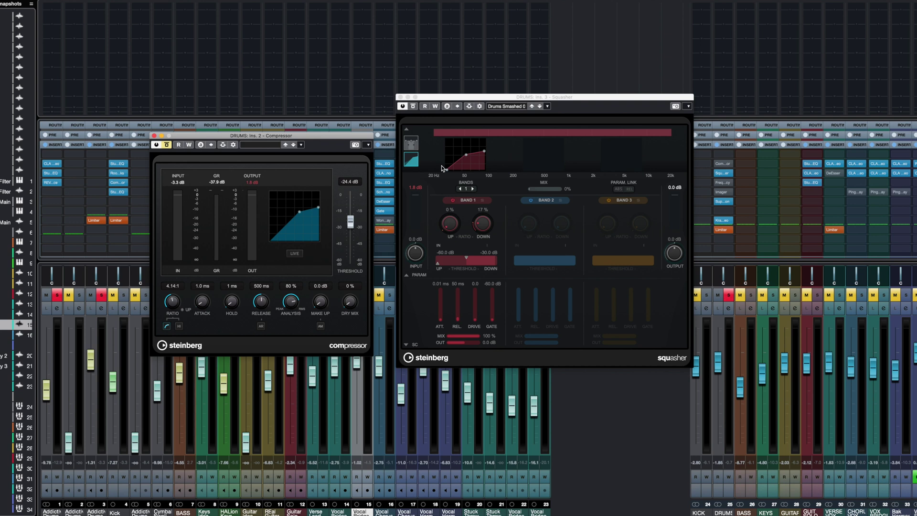
left_click(485, 226)
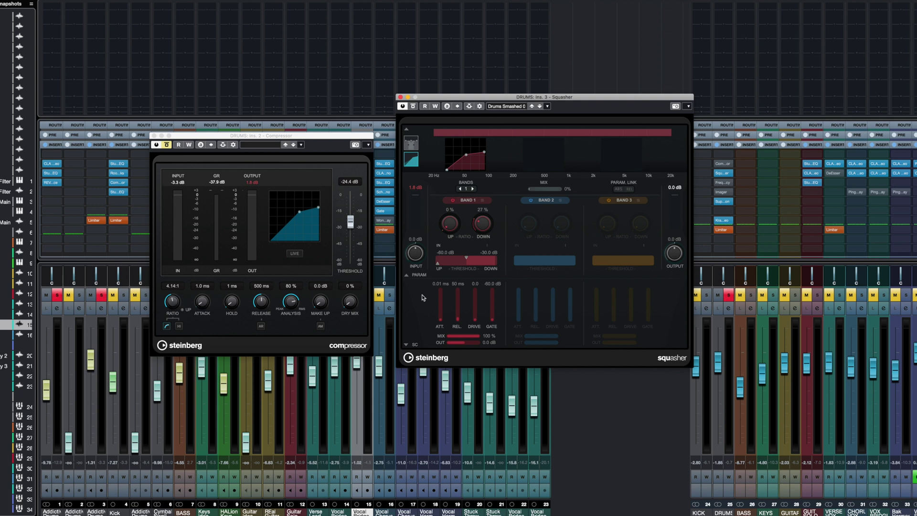
mouse_move(469, 257)
left_mouse_down()
mouse_move(483, 257)
mouse_move(471, 258)
left_mouse_up()
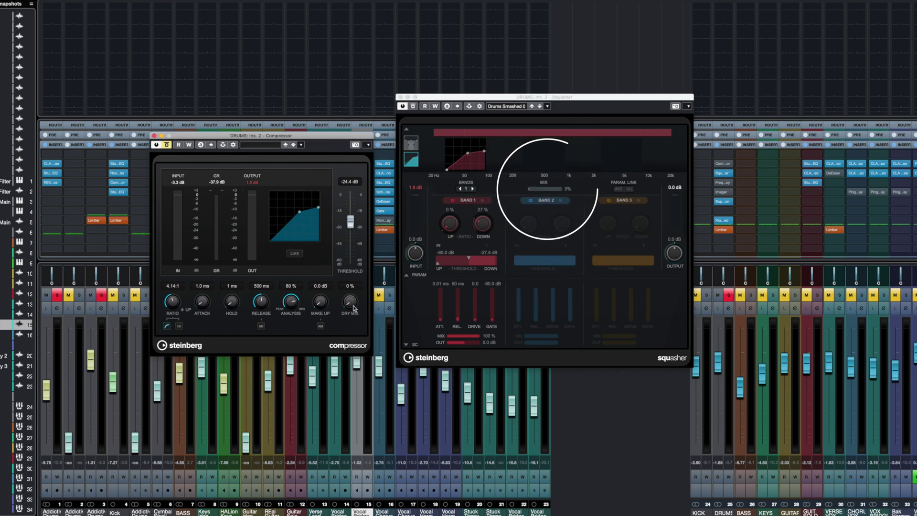
Step: Raise Compressor dry mix to 16%, Squasher mix to 100%, and set band 1 Down threshold to -48.4 dB
left_click_drag(355, 308, 350, 356)
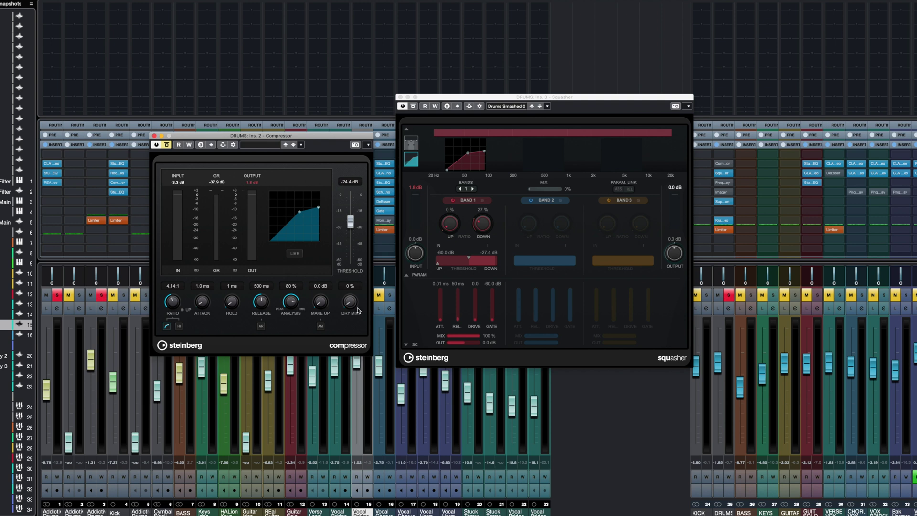
left_click_drag(354, 306, 351, 289)
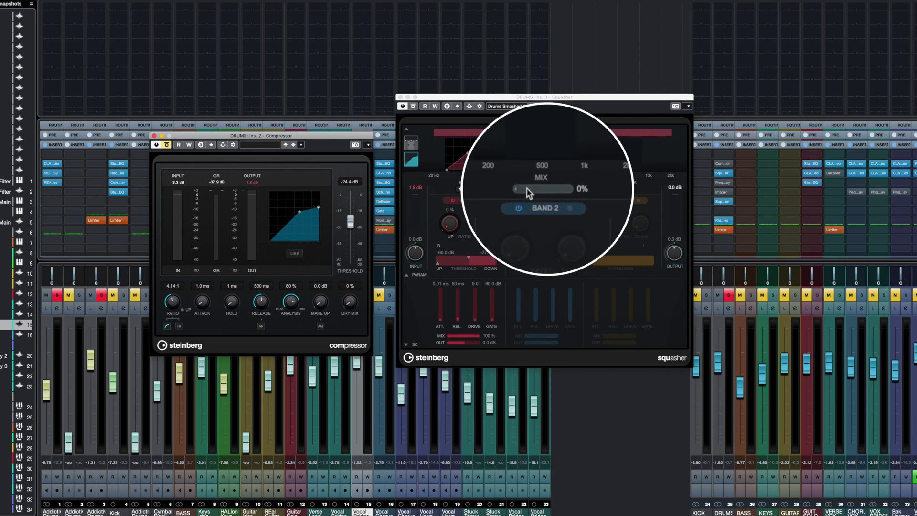
left_click_drag(526, 189, 571, 189)
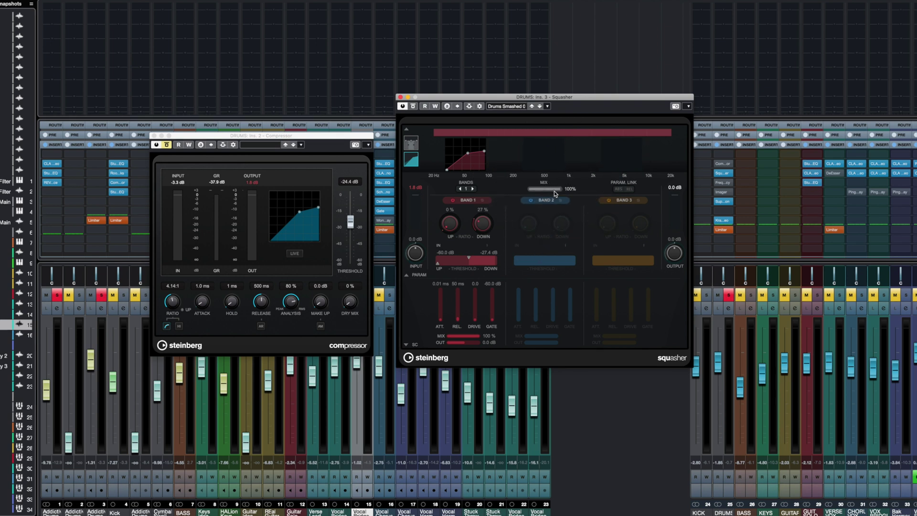
left_click_drag(558, 192, 544, 195)
mouse_move(547, 192)
left_mouse_down()
mouse_move(586, 188)
mouse_move(565, 192)
left_mouse_up()
left_click_drag(469, 259, 442, 254)
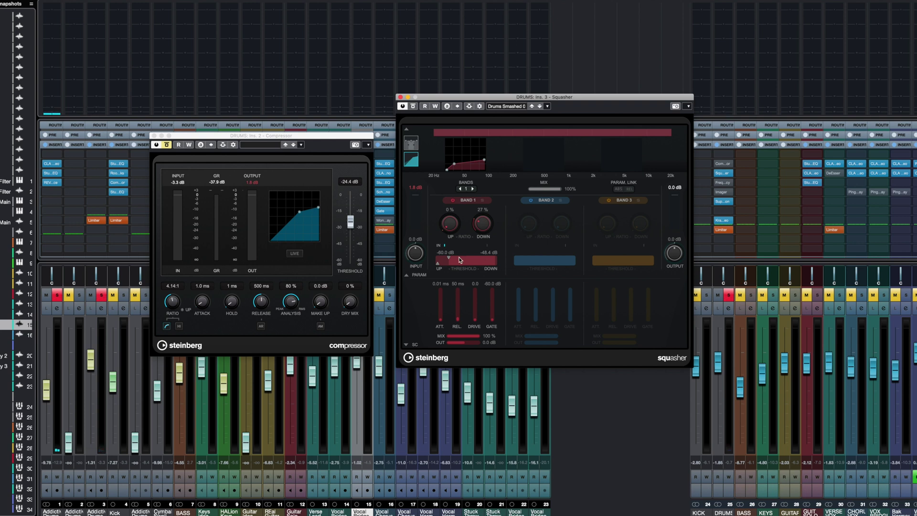
Step: Give Squasher band 1 upward compression: UP ratio about 22%, UP threshold about -38 dB
mouse_move(449, 259)
left_mouse_down()
mouse_move(501, 256)
mouse_move(466, 255)
mouse_move(475, 255)
left_mouse_up()
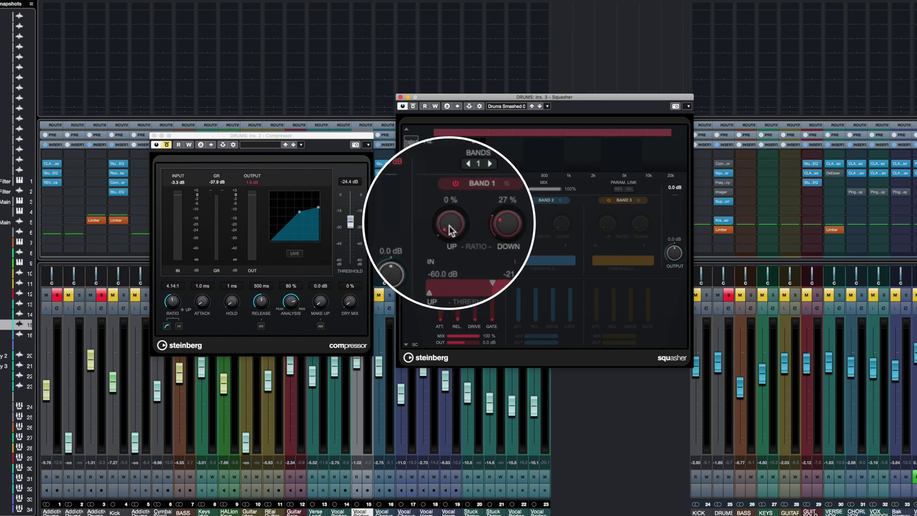
left_click_drag(452, 231, 453, 219)
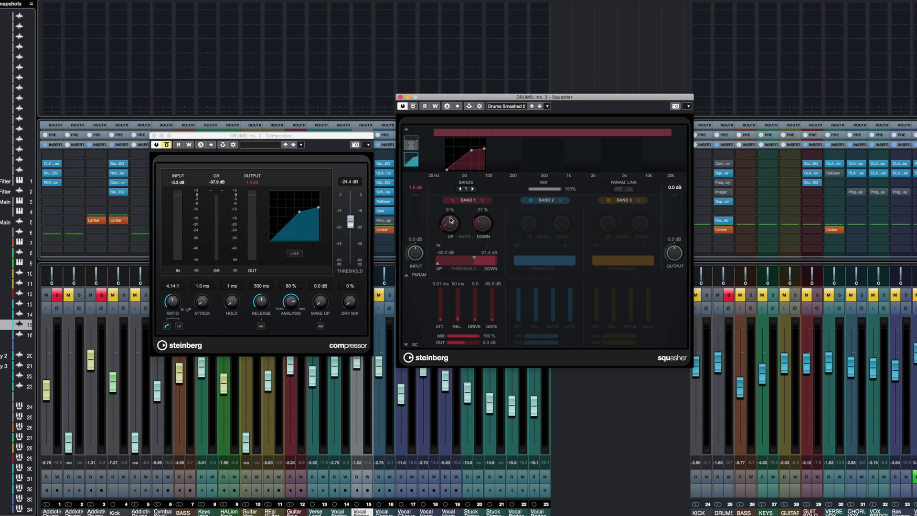
left_click_drag(455, 226, 455, 214)
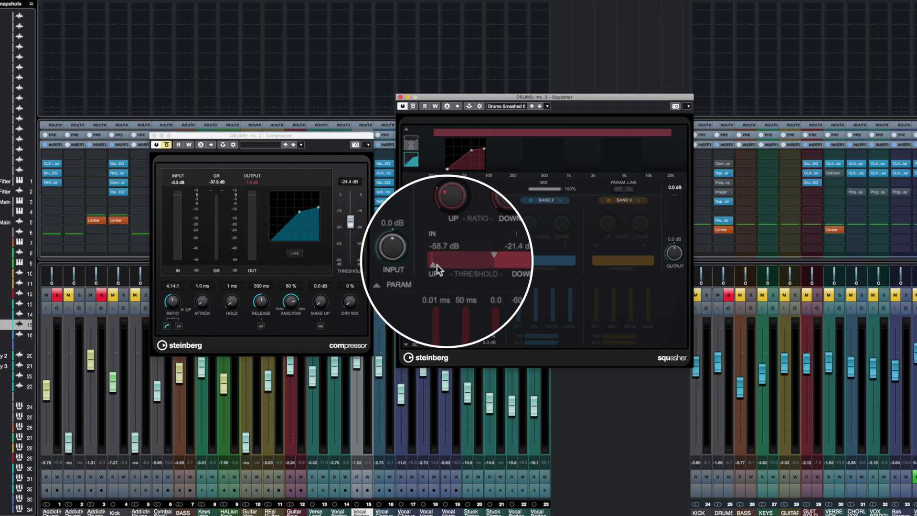
left_click_drag(441, 263, 469, 265)
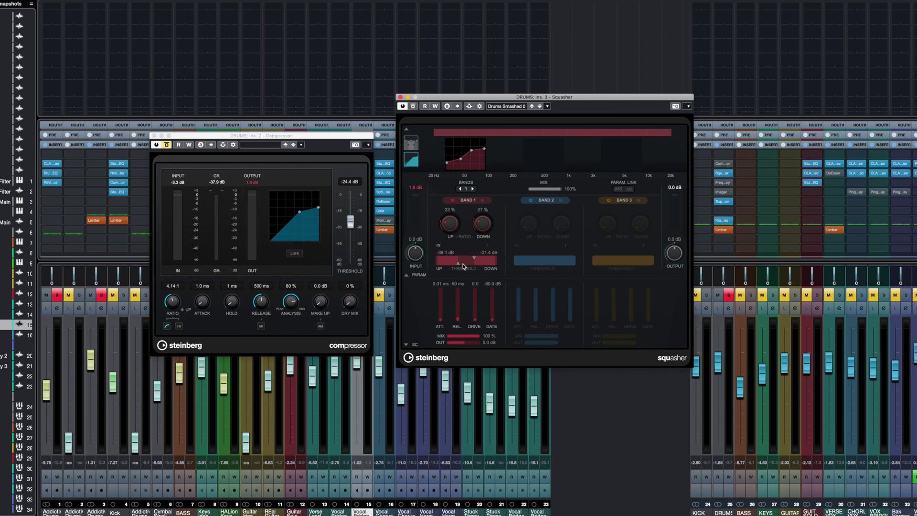
left_click_drag(457, 263, 462, 266)
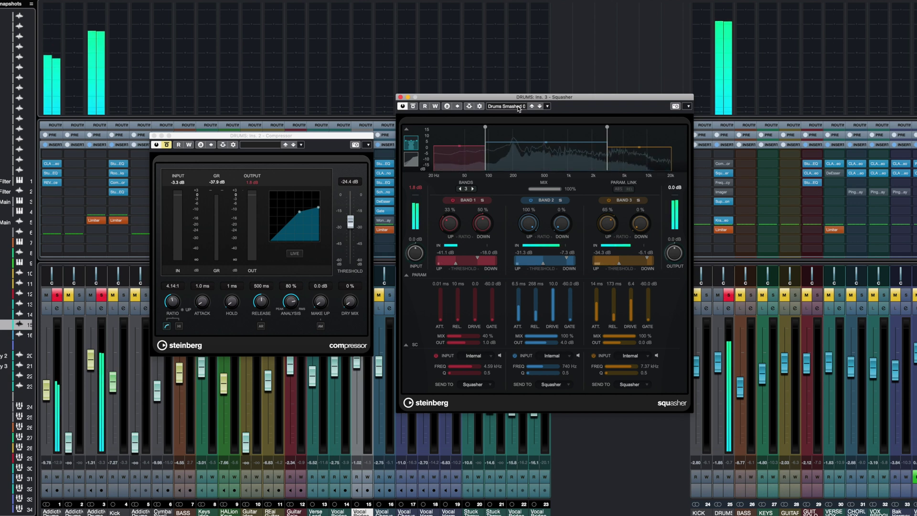
left_click(519, 107)
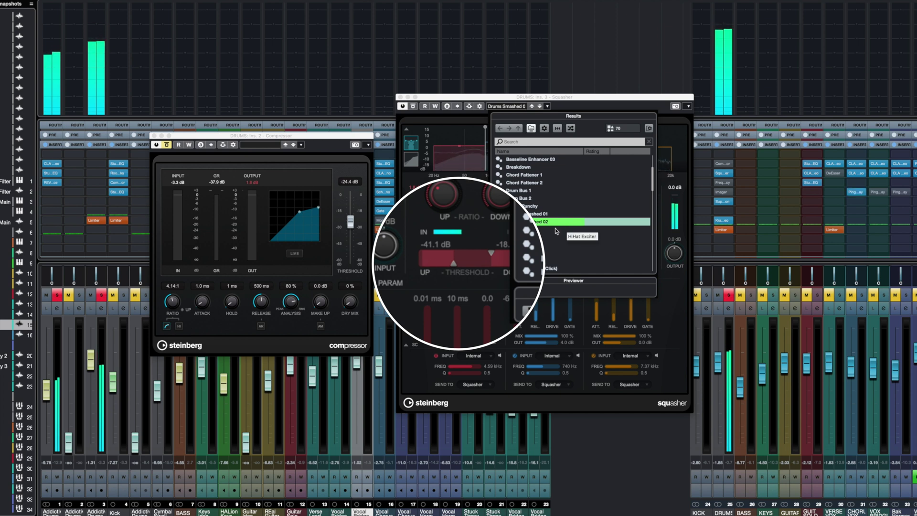
left_click(579, 63)
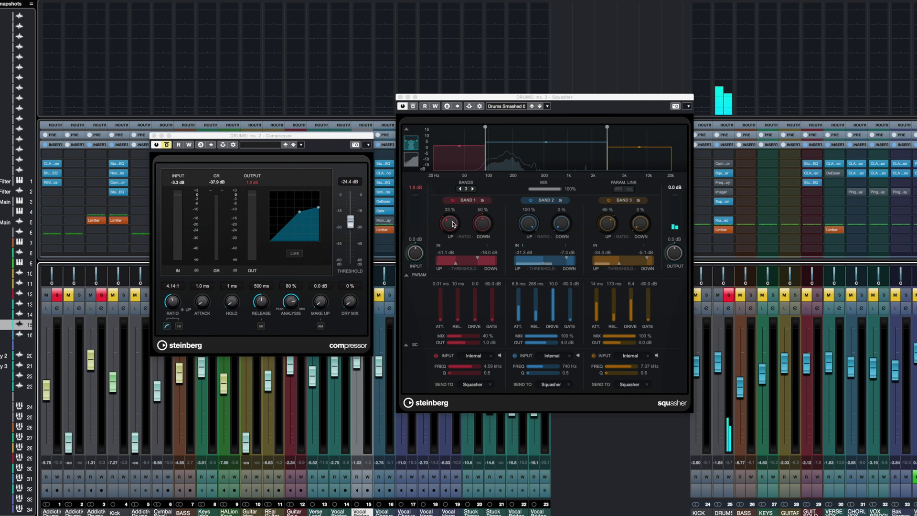
Step: Zero band 1's UP ratio, set crossovers near 200 Hz and 2.5 kHz, and toggle the curve view
left_click_drag(453, 224, 440, 328)
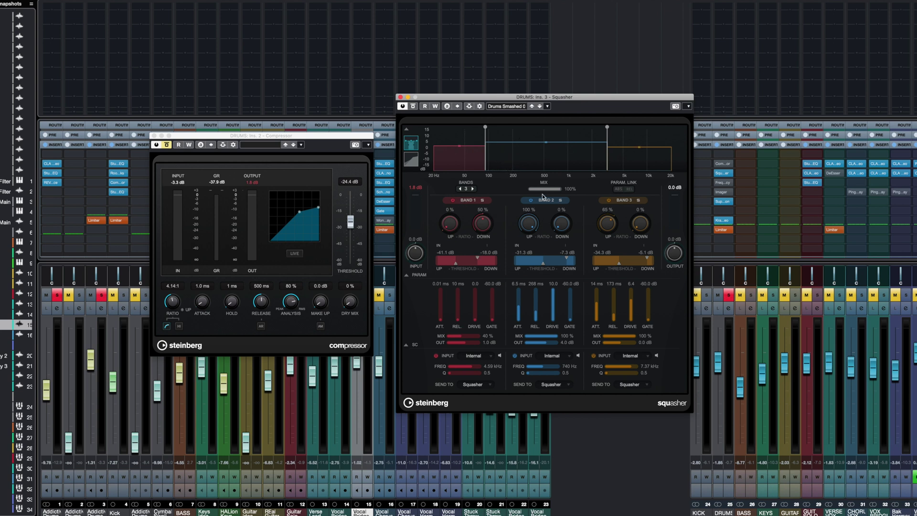
mouse_move(485, 133)
left_click_drag(485, 130, 507, 129)
mouse_move(608, 127)
mouse_move(607, 129)
left_mouse_down()
mouse_move(631, 129)
mouse_move(598, 129)
left_mouse_up()
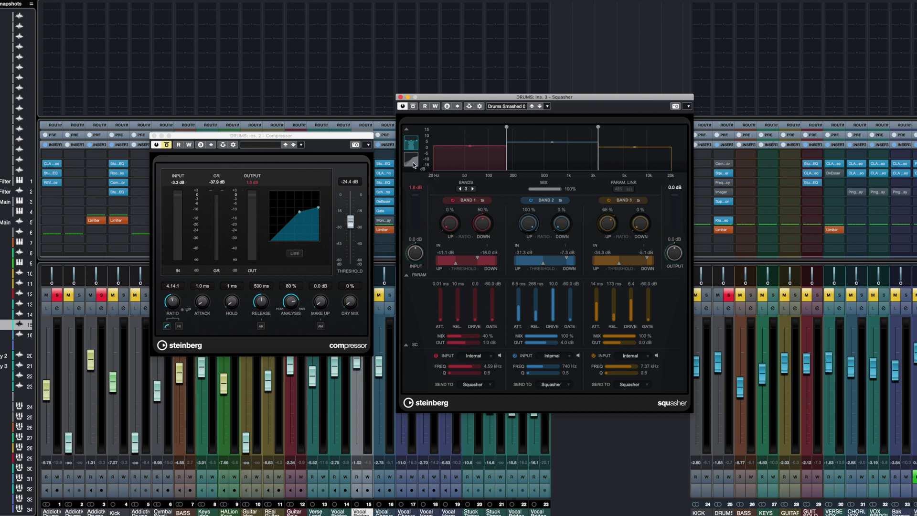
left_click(412, 160)
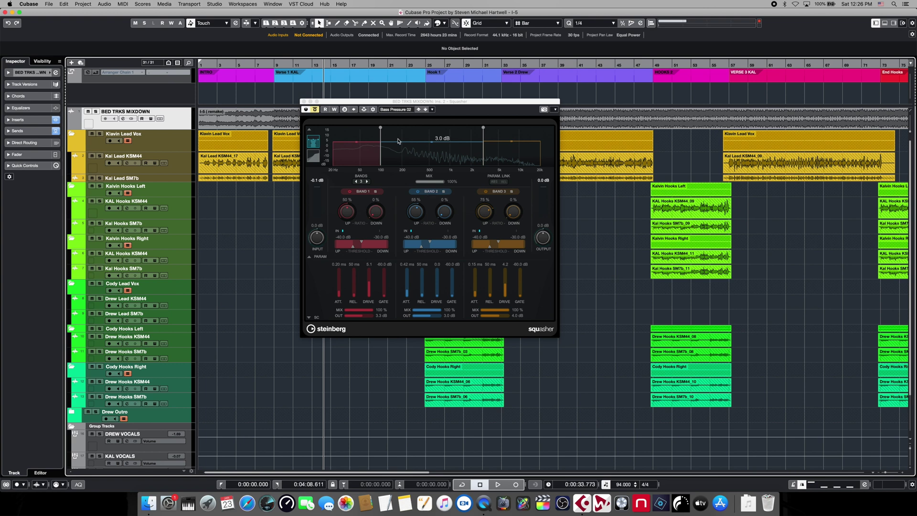
left_click(395, 102)
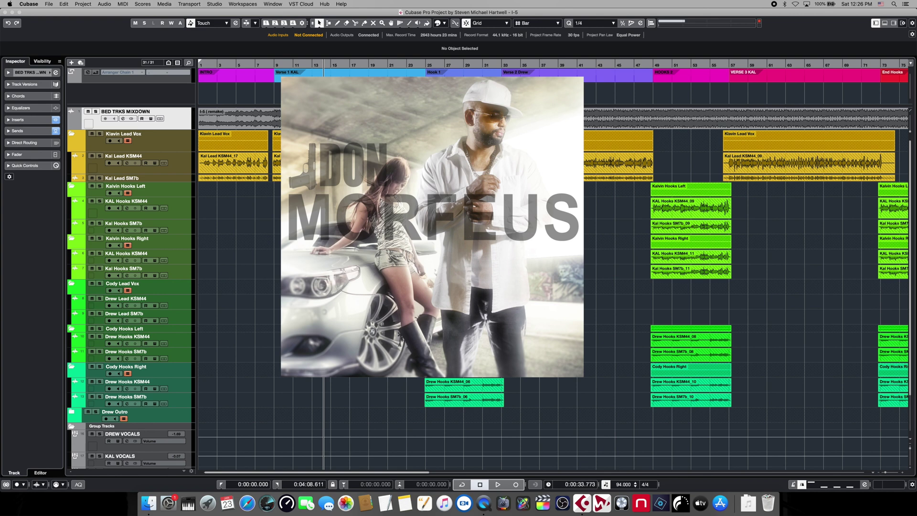
key("space")
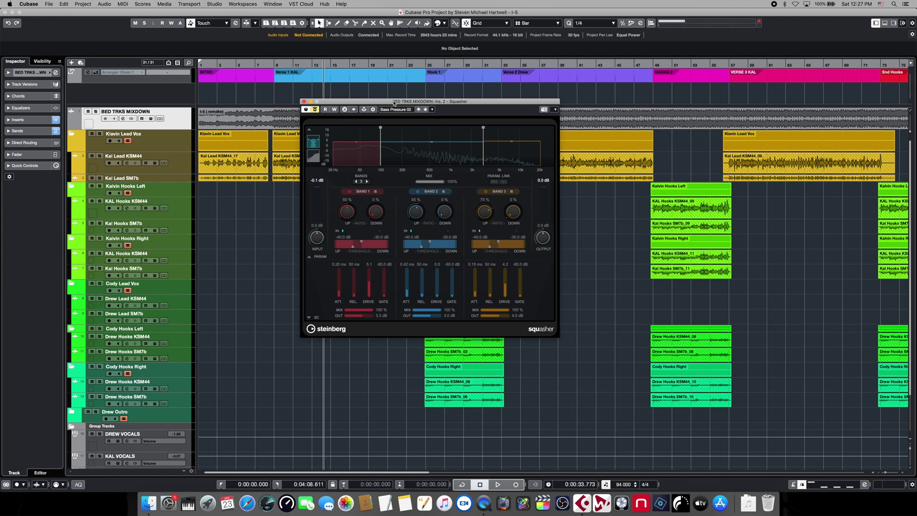
left_click_drag(416, 102, 417, 100)
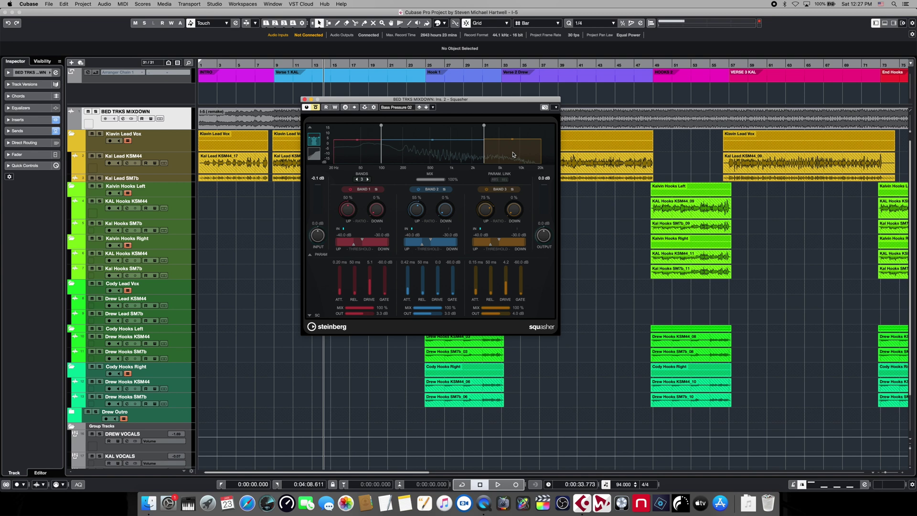
key("space")
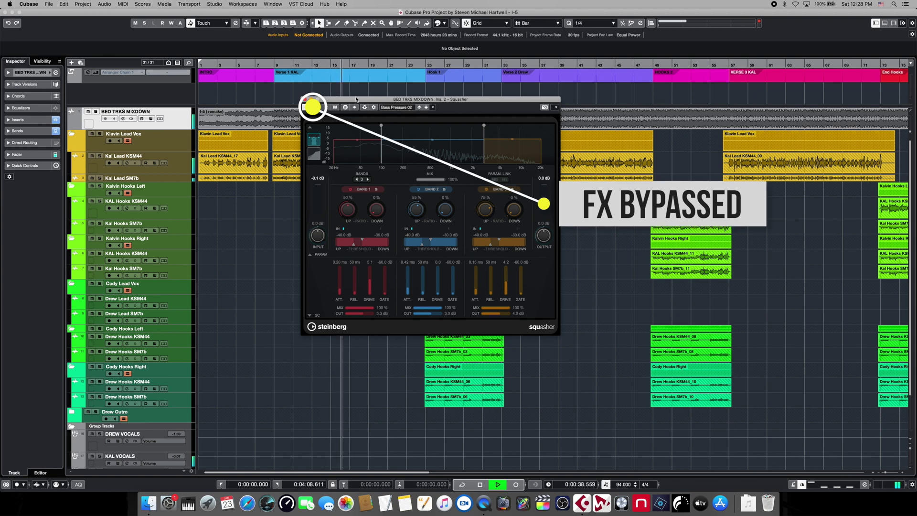
key("space")
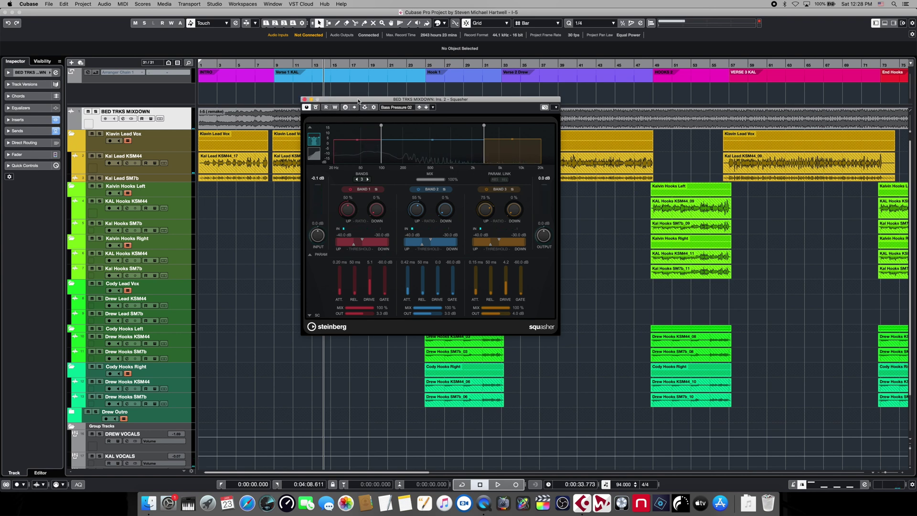
key("space")
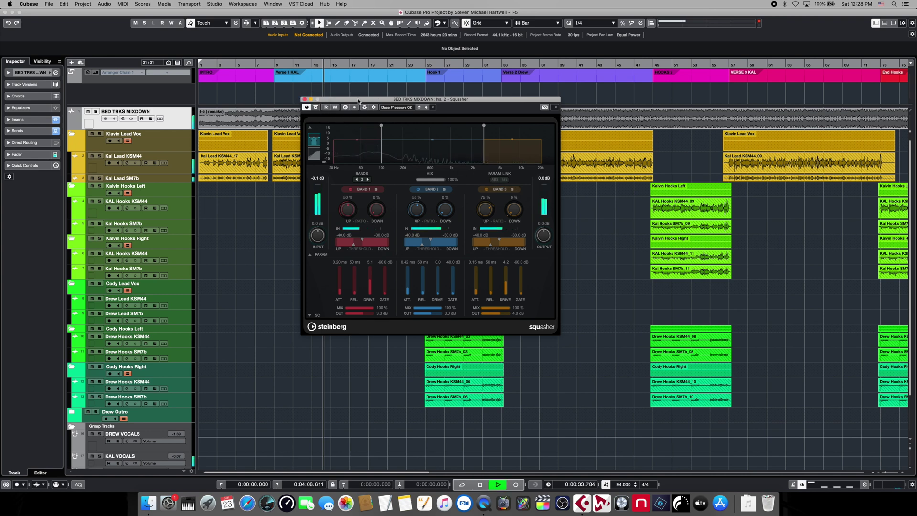
left_click(316, 107)
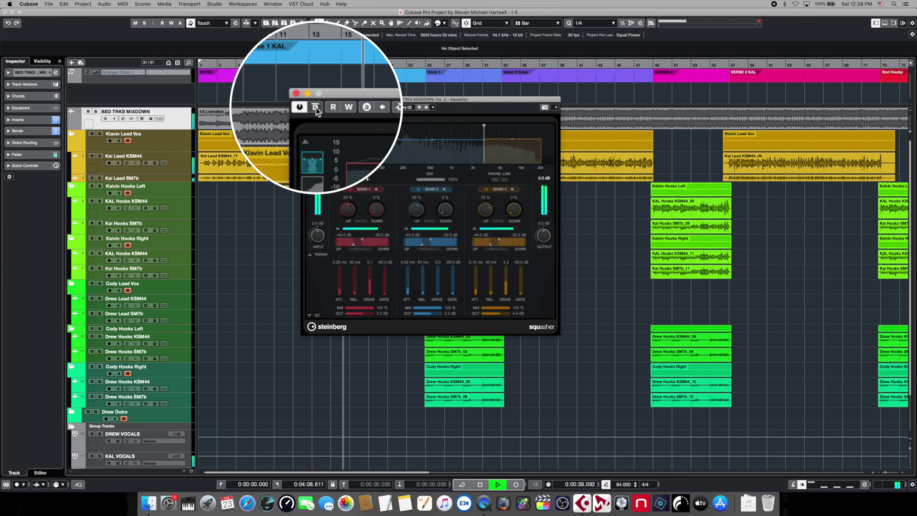
left_click(317, 107)
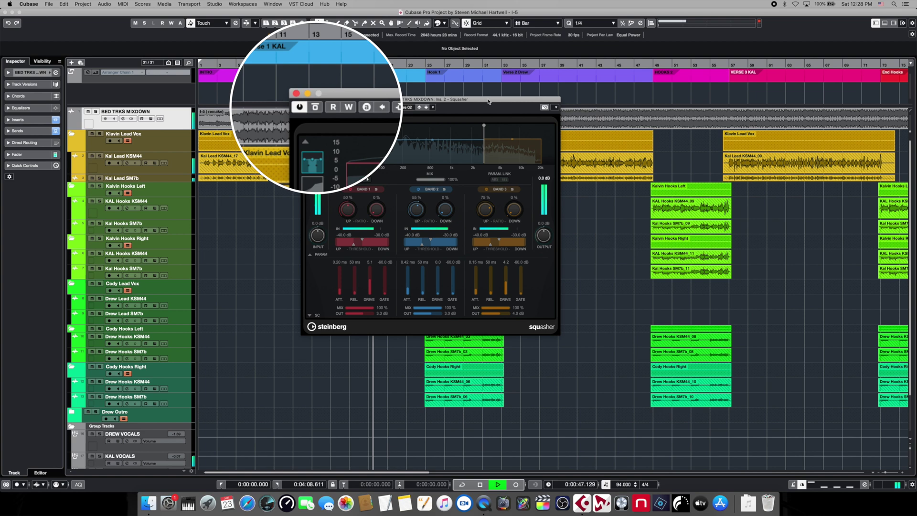
key("space")
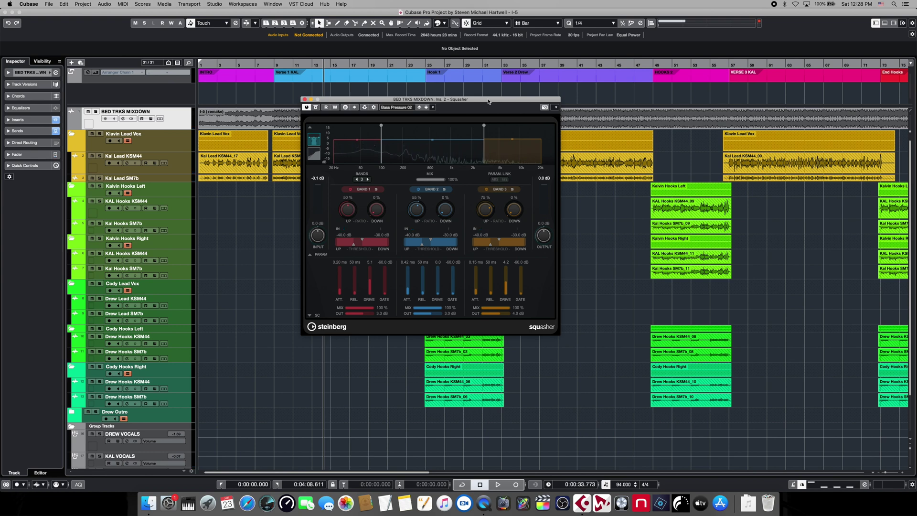
mouse_move(382, 127)
mouse_move(485, 127)
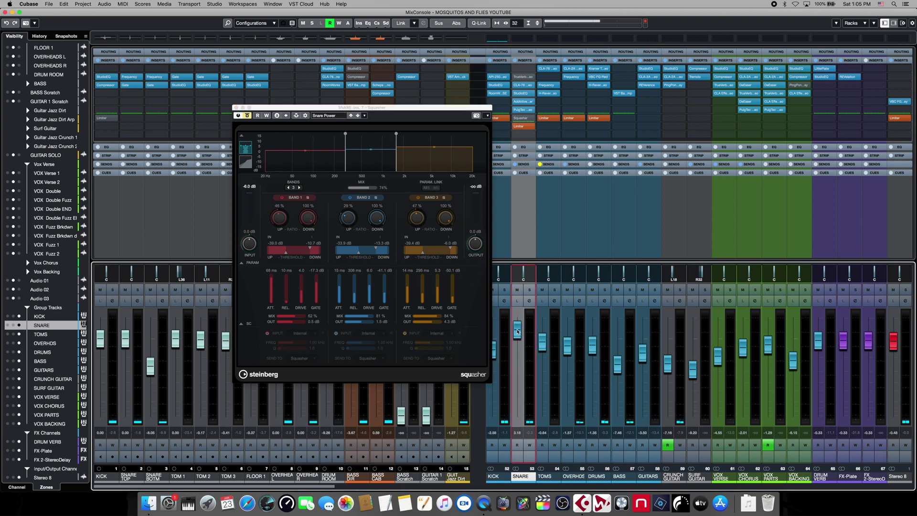
Step: Pull the SNARE fader down from +3.18 dB to just under 0 dB
left_click_drag(518, 331, 519, 343)
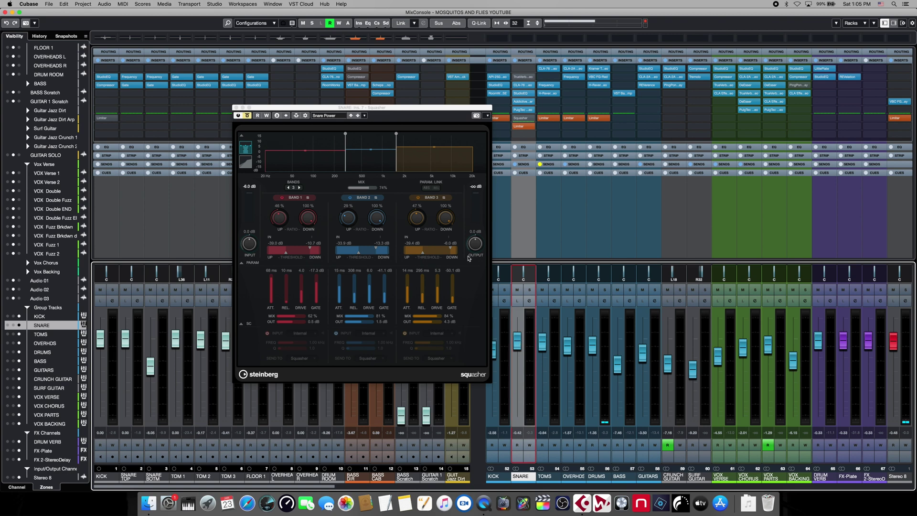
Step: Set the SNARE Squasher's band 2 drive to about 6.7, then play the snare with it bypassed
left_click(439, 258)
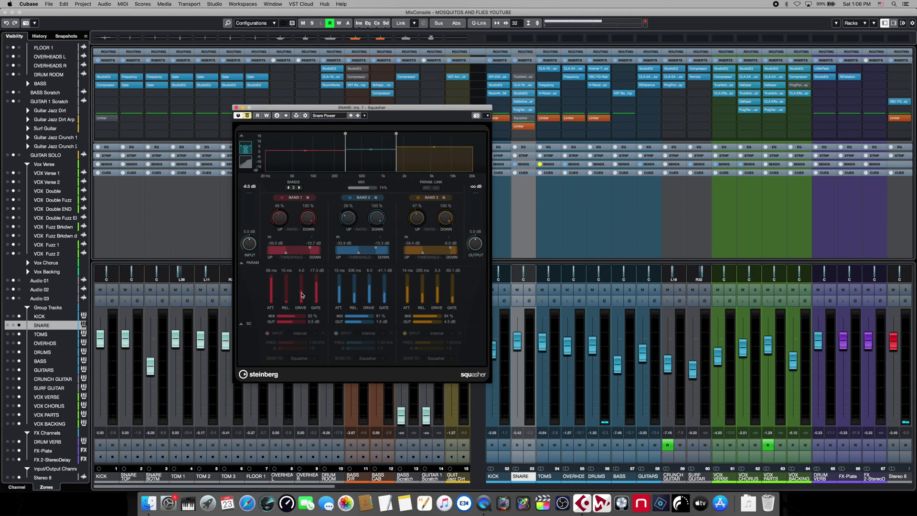
left_click(371, 294)
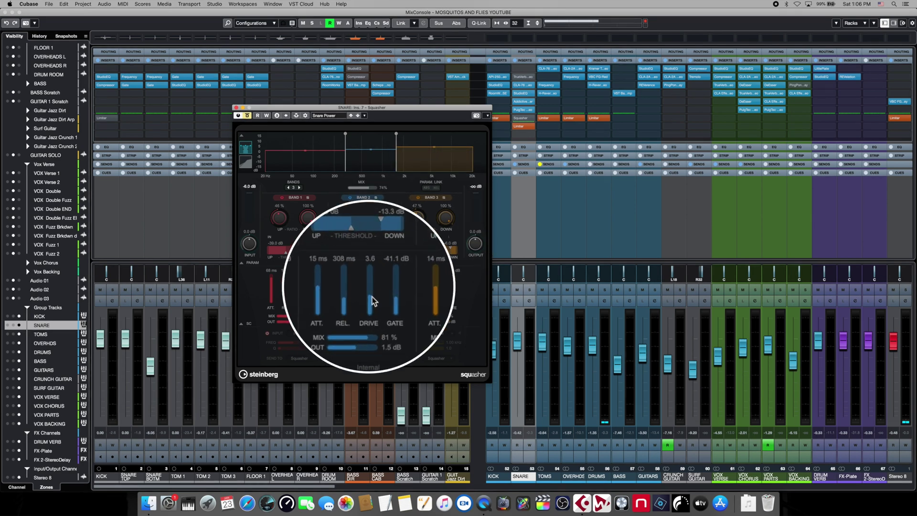
left_click_drag(372, 301, 373, 286)
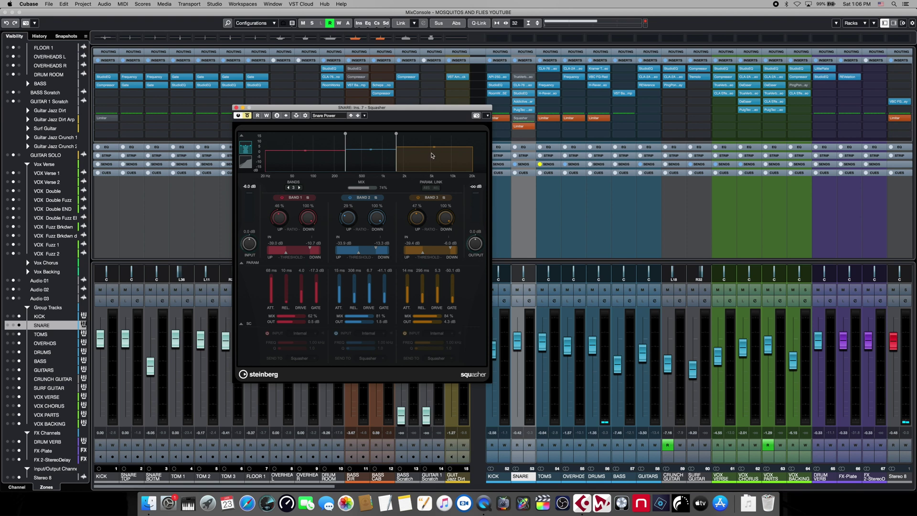
key("space")
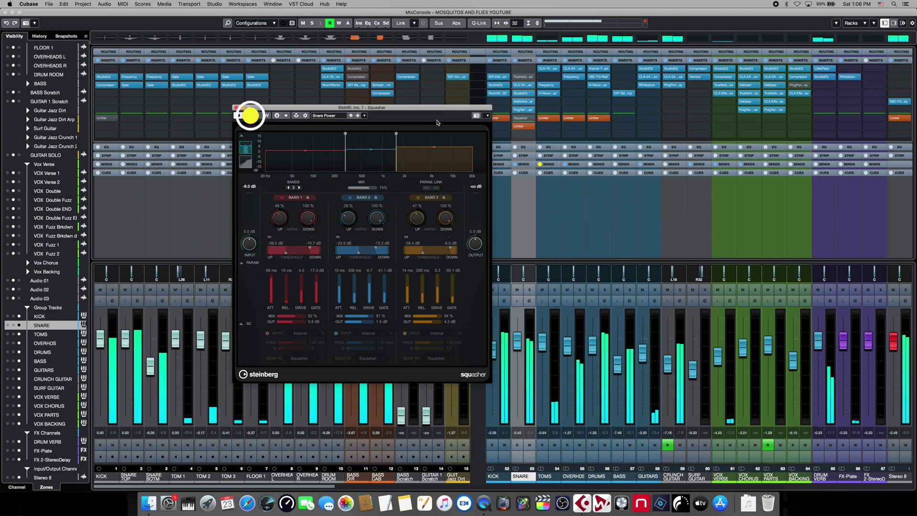
Step: A/B the snare's Squasher by bypassing it during playback, then leave it switched on
left_click(248, 116)
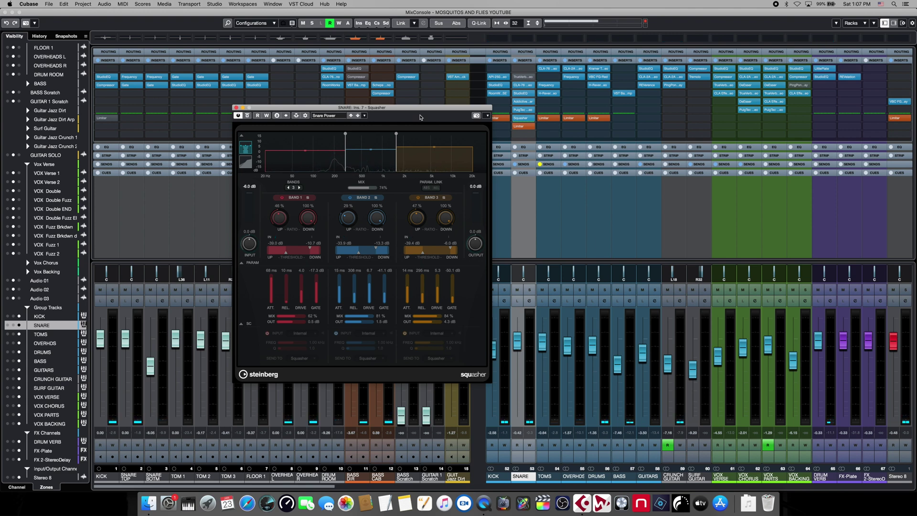
left_click(248, 116)
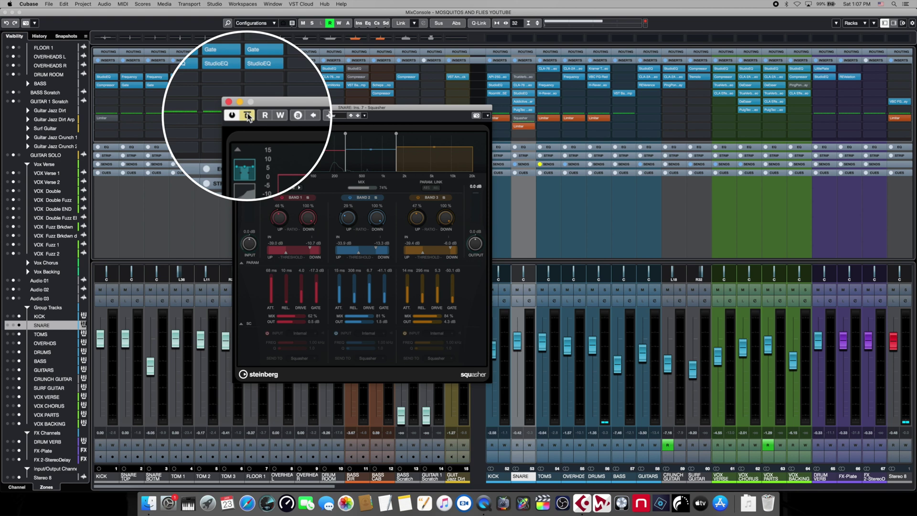
key("space")
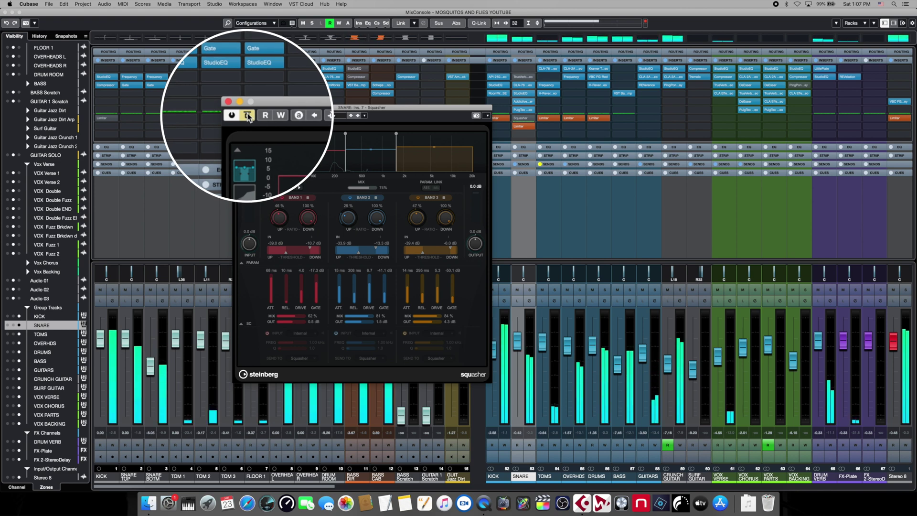
left_click(247, 116)
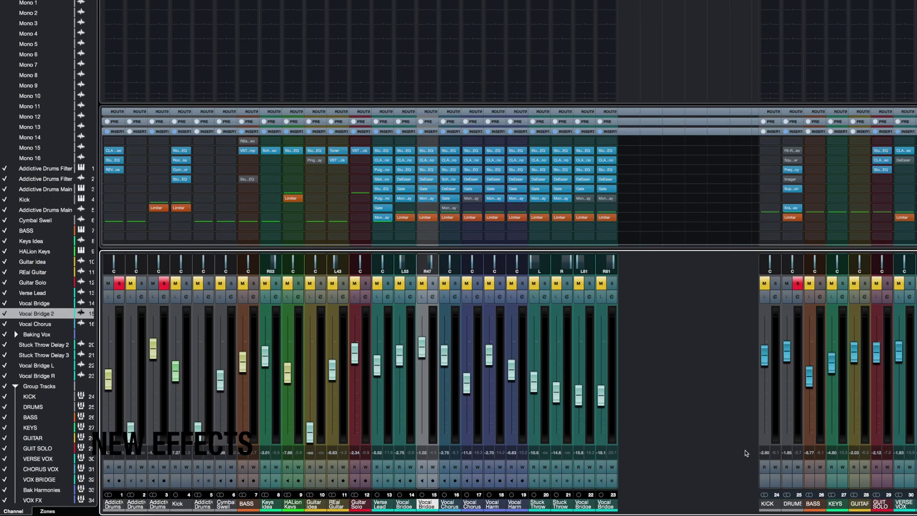
Step: Open the DRUMS Frequency 2 EQ, then briefly show and close the F6-RTA beside it
left_click(791, 170)
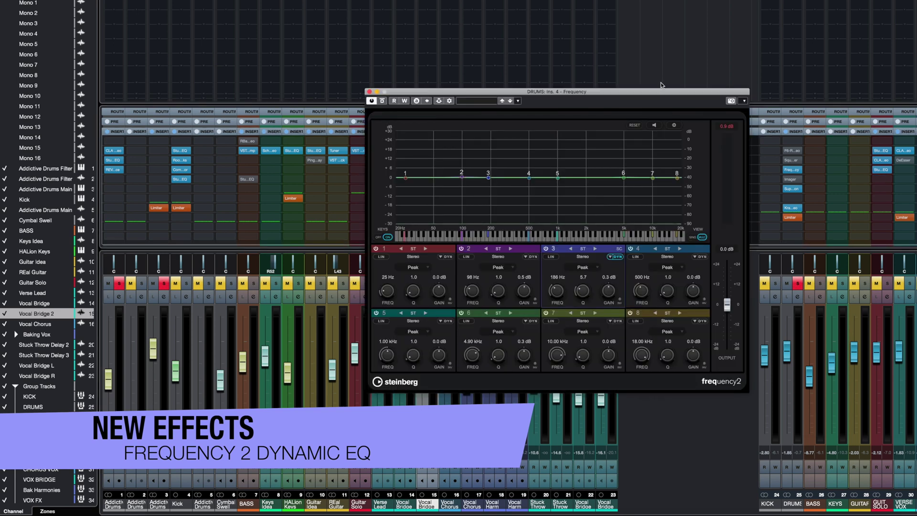
left_click_drag(662, 92, 668, 88)
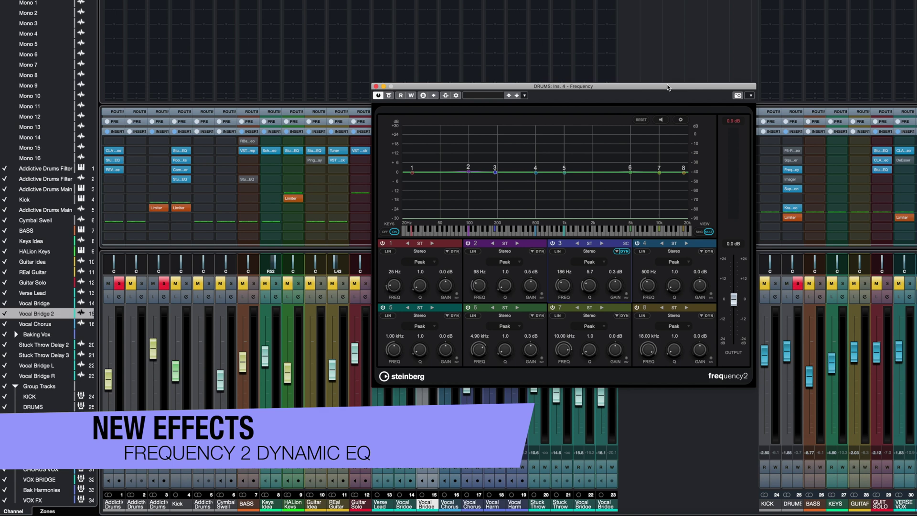
left_click(792, 158)
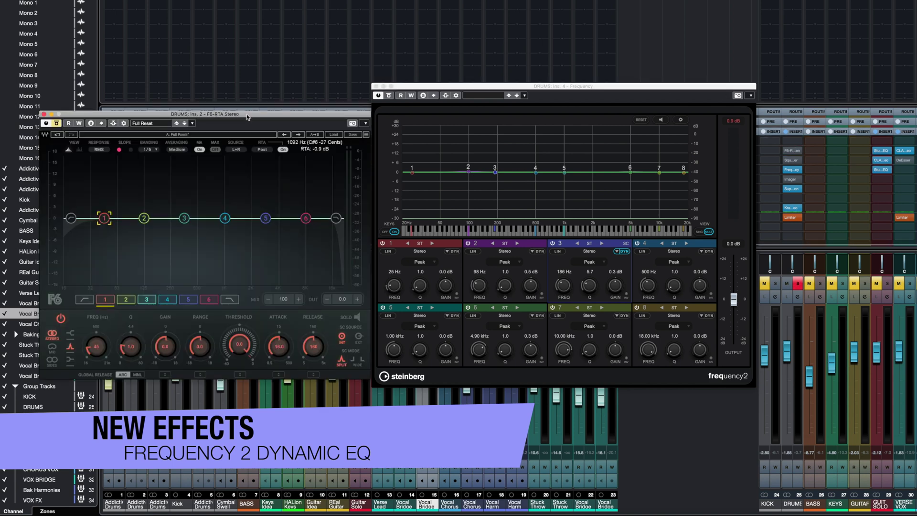
left_click_drag(265, 119, 250, 117)
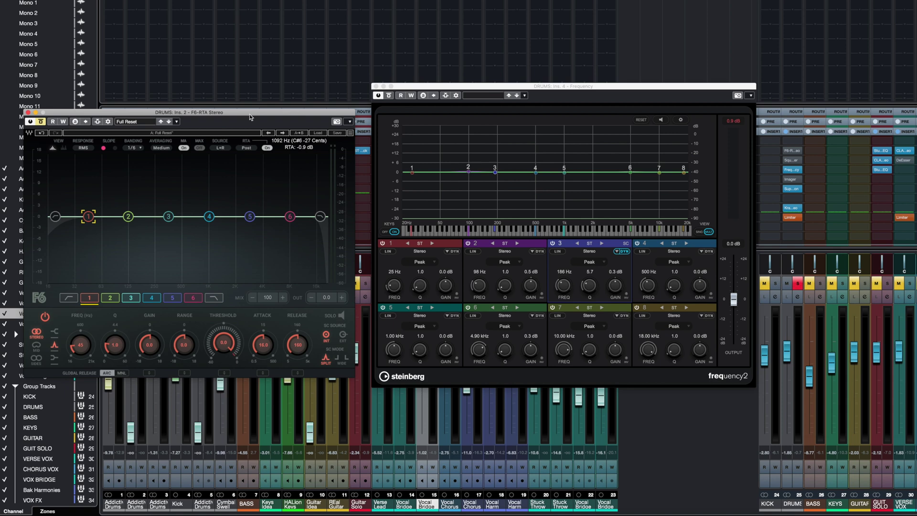
left_click(28, 113)
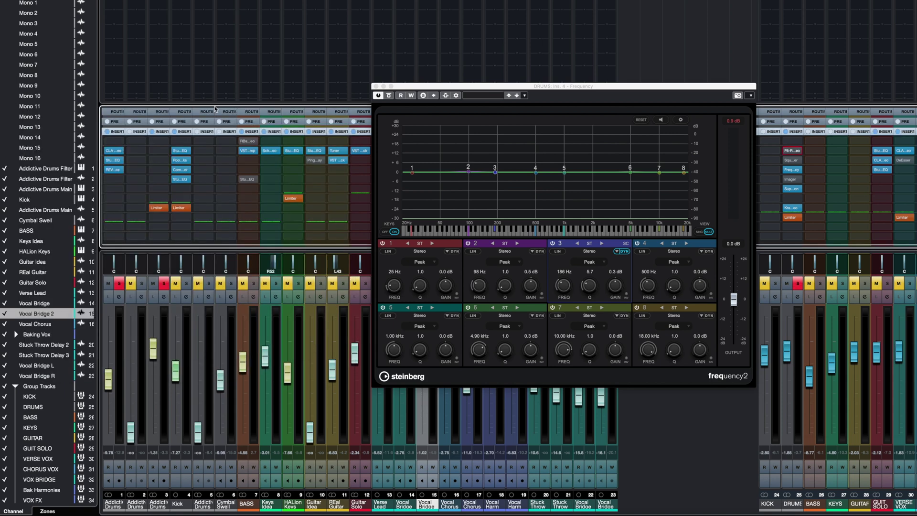
Step: Toggle dynamic processing on band 3 of the DRUMS Frequency 2 EQ
left_click_drag(601, 87, 591, 90)
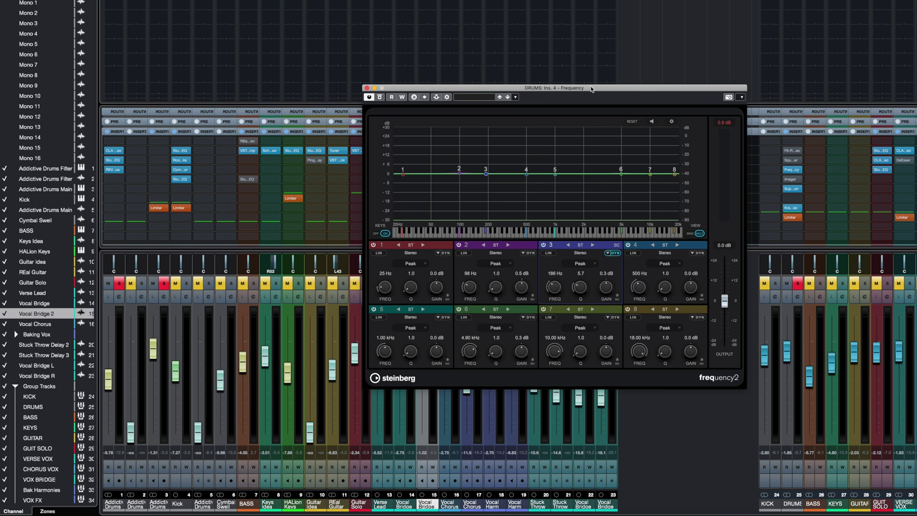
left_click_drag(591, 90, 587, 88)
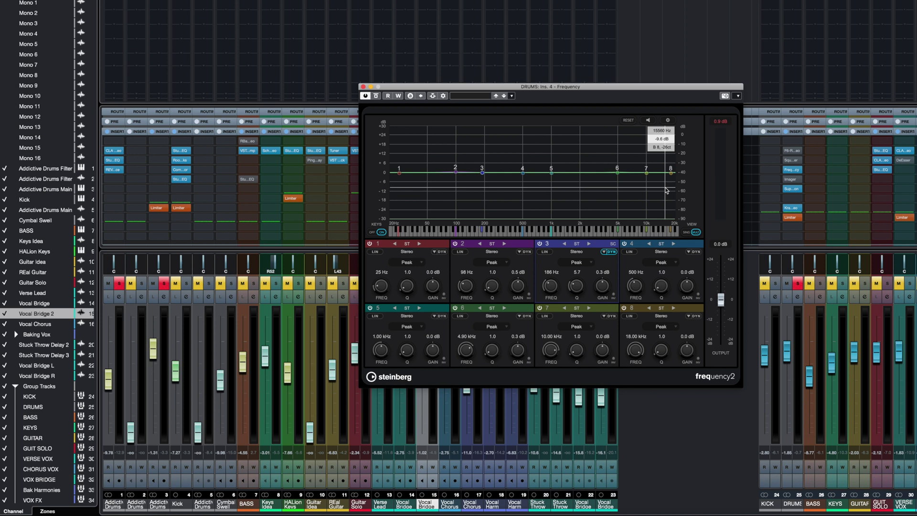
left_click(611, 254)
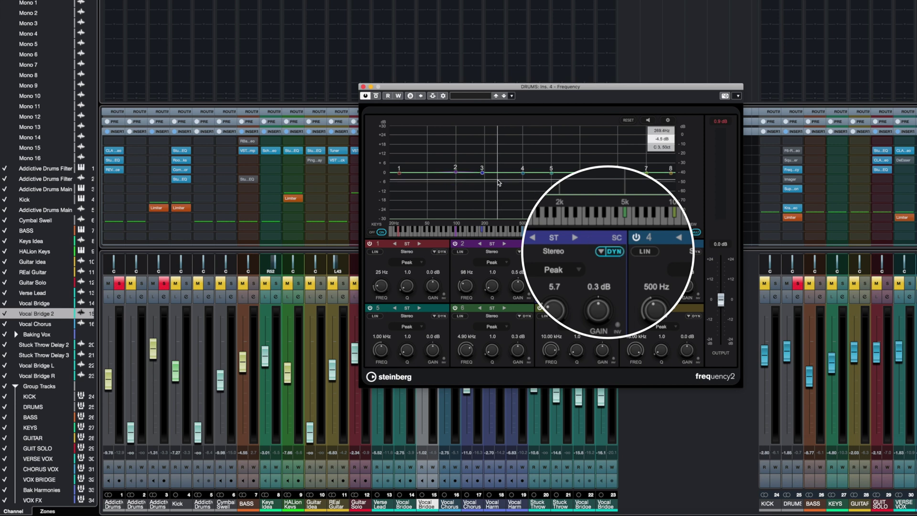
Step: While playing, sweep band 3 from a deep cut to a big boost, ending near 0 dB at 186 Hz
key("space")
left_click_drag(482, 173, 483, 197)
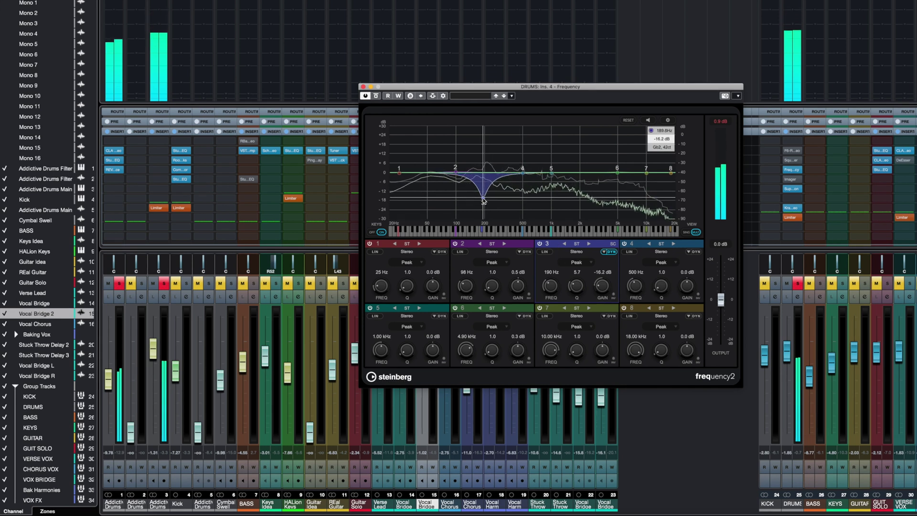
left_click_drag(483, 197, 484, 145)
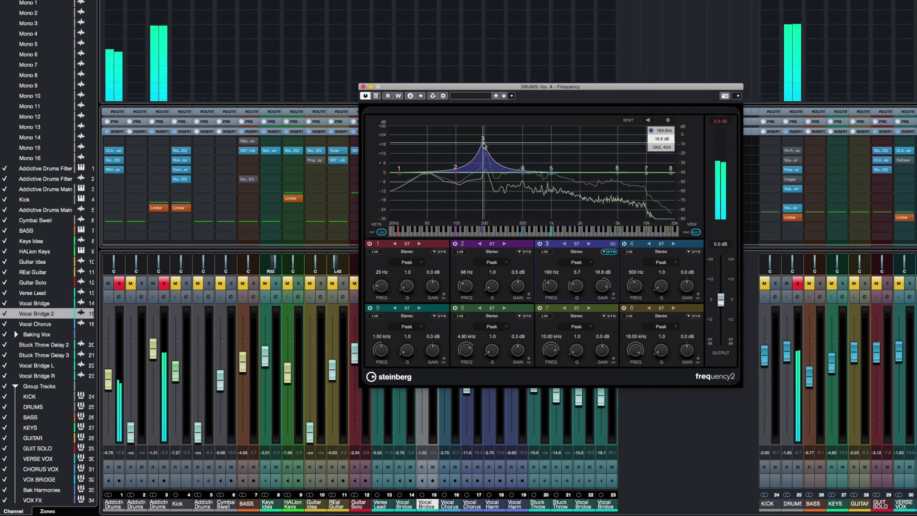
left_click_drag(484, 144, 482, 173)
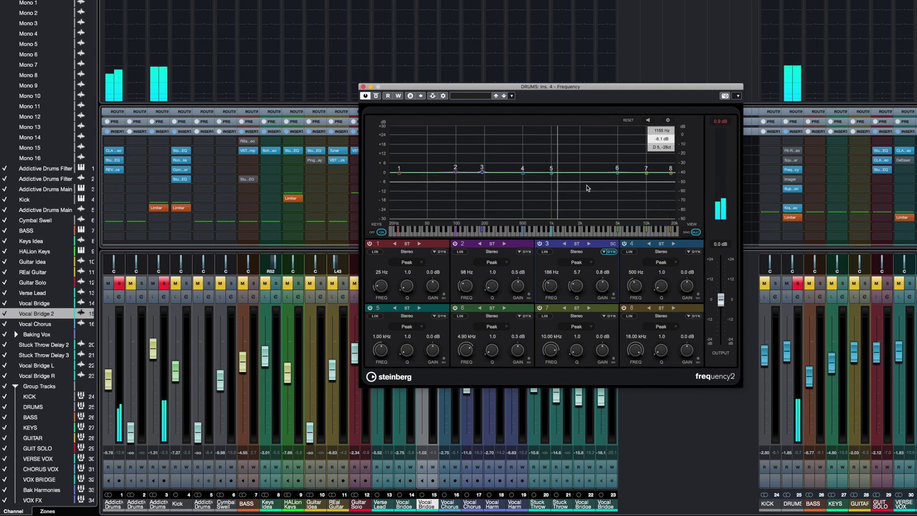
key("space")
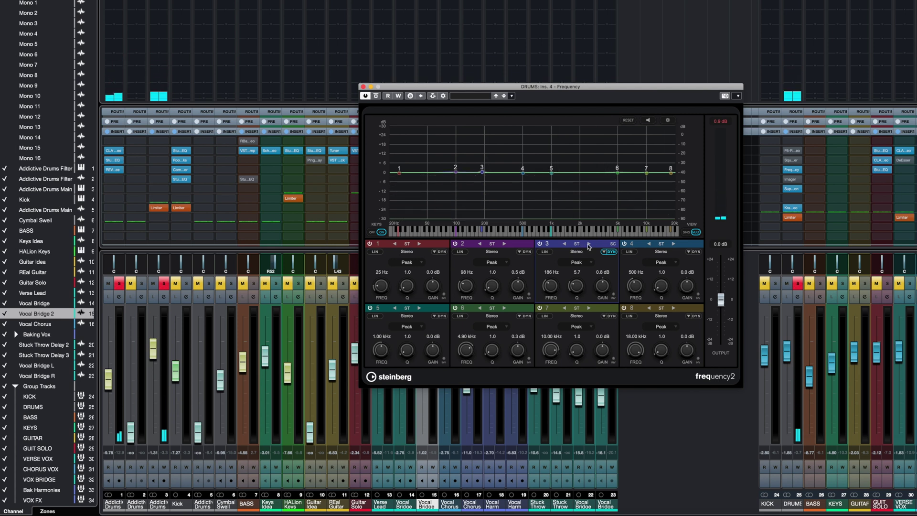
left_click(604, 247)
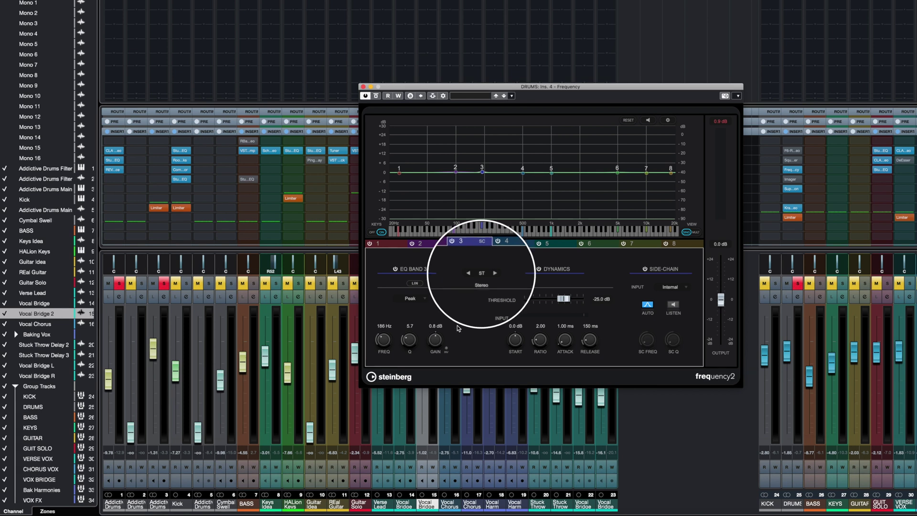
left_click(501, 273)
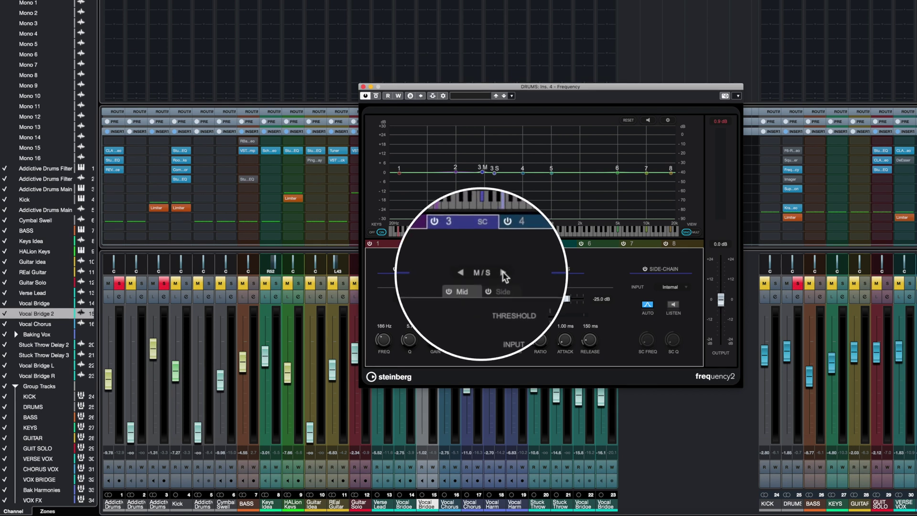
left_click(460, 273)
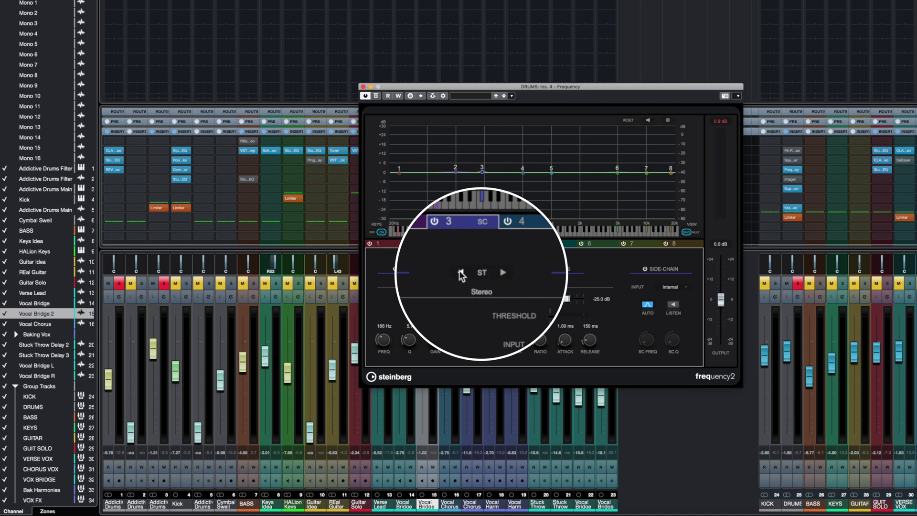
left_click(688, 288)
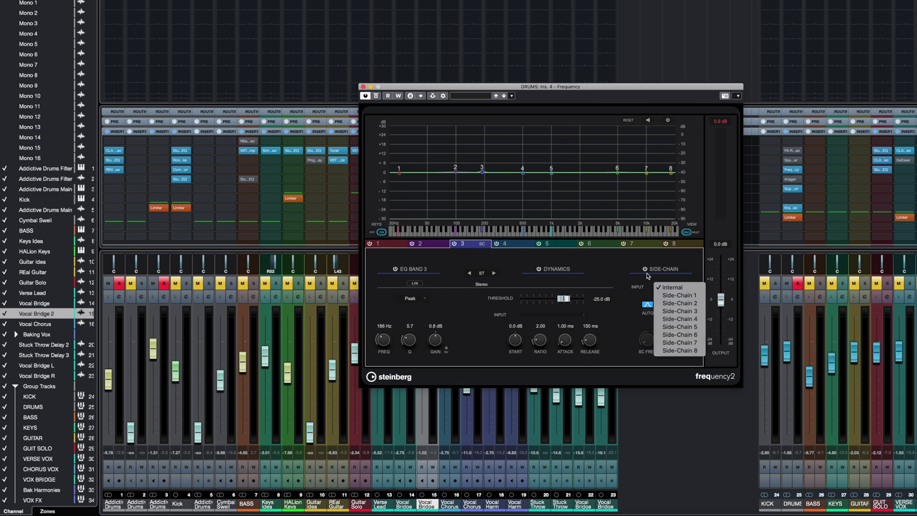
left_click(623, 268)
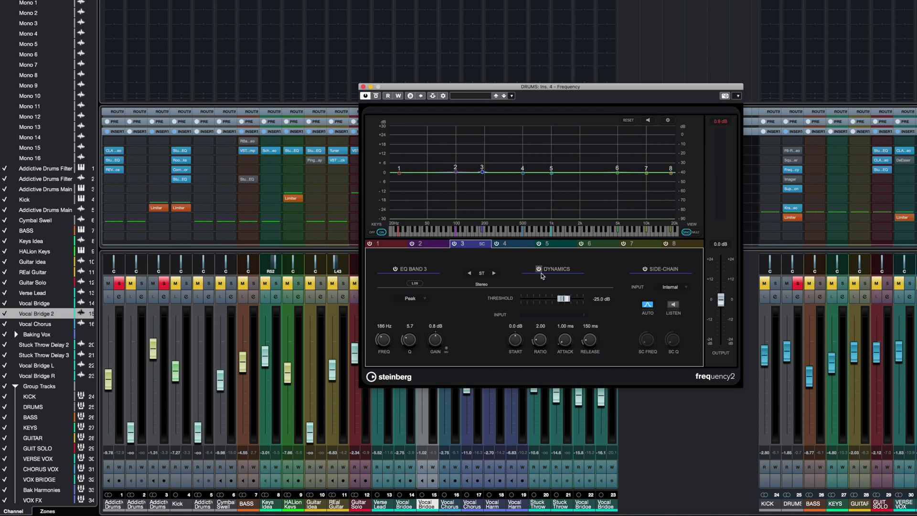
left_click(474, 246)
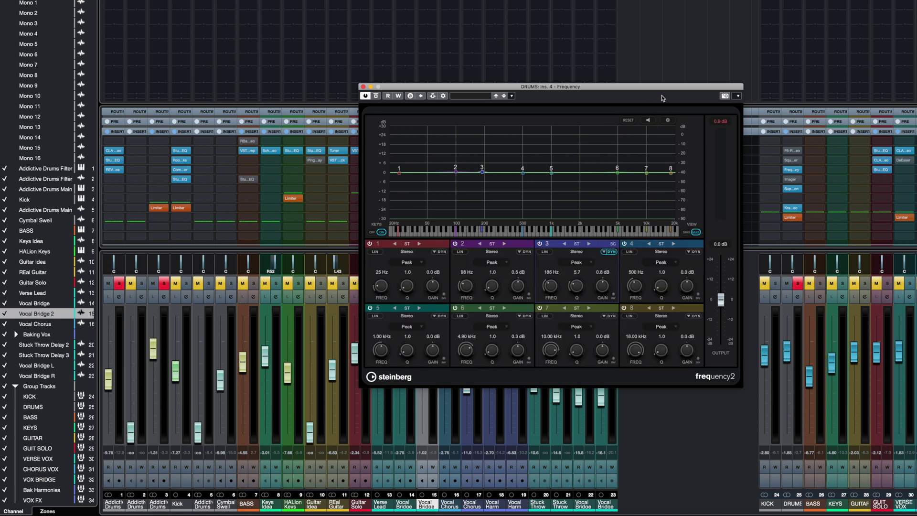
Step: Move the Frequency 2 EQ window up and to the right
left_click_drag(663, 89, 678, 77)
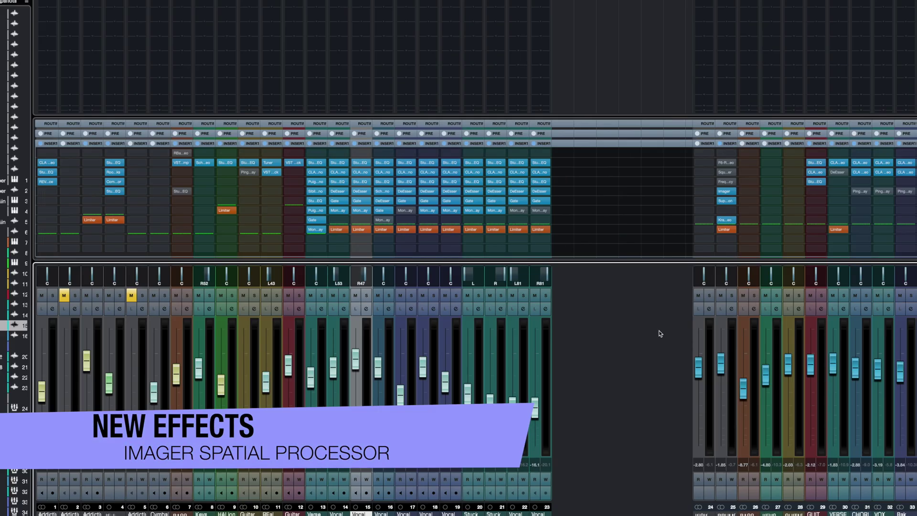
Step: Open the Imager on DRUMS, solo the channel, and play it with the Imager bypassed
left_click(727, 193)
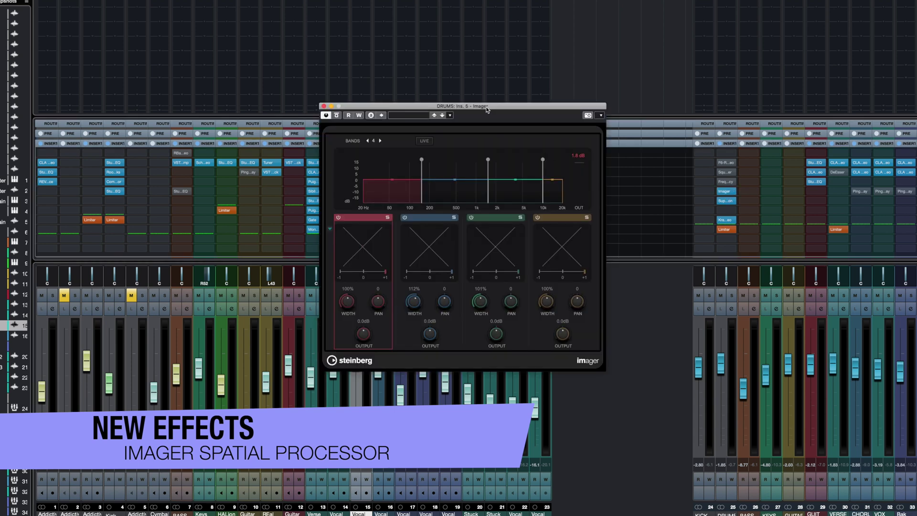
left_click_drag(487, 110, 462, 107)
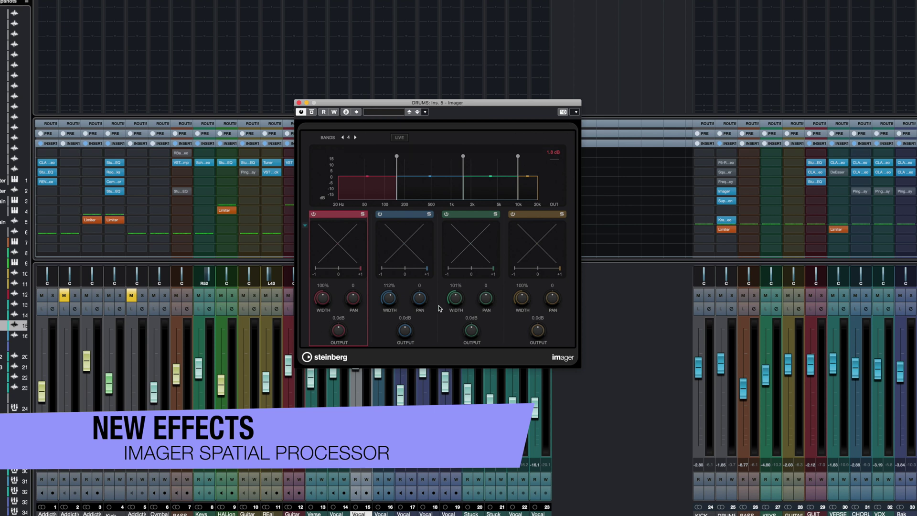
left_click(732, 296)
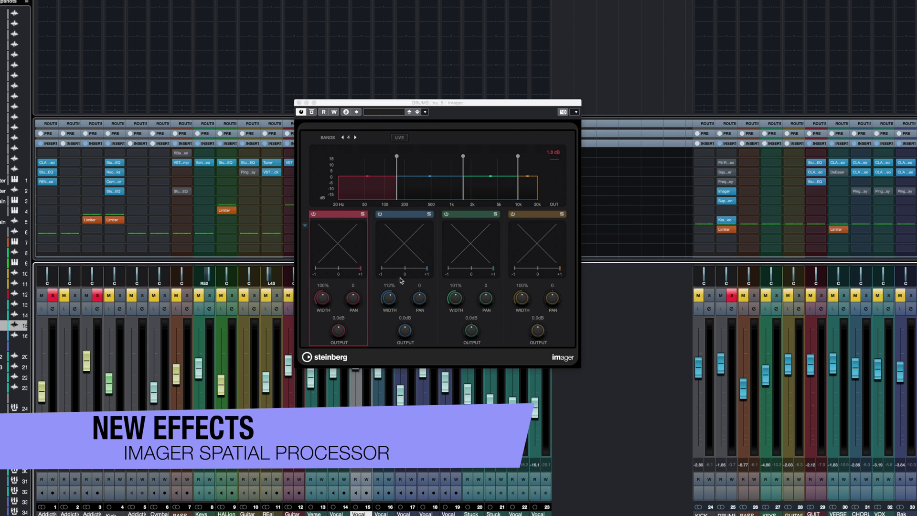
left_click(312, 112)
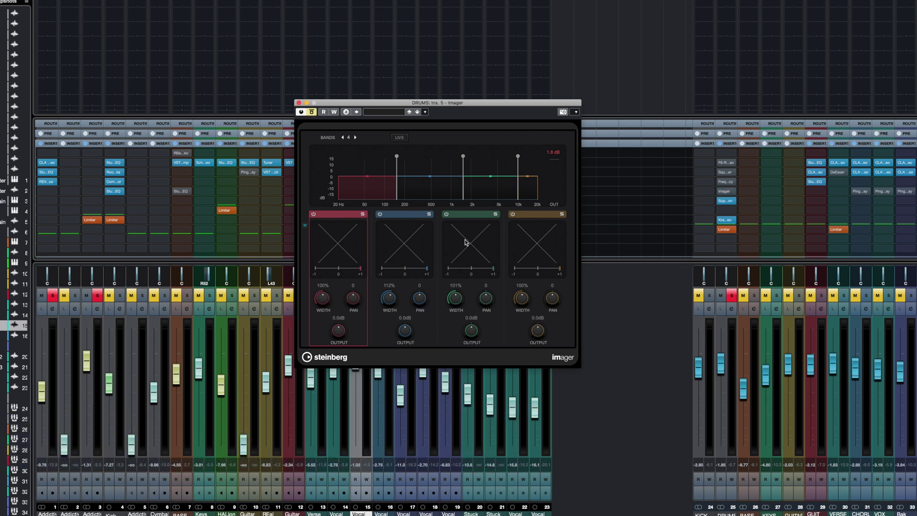
key("space")
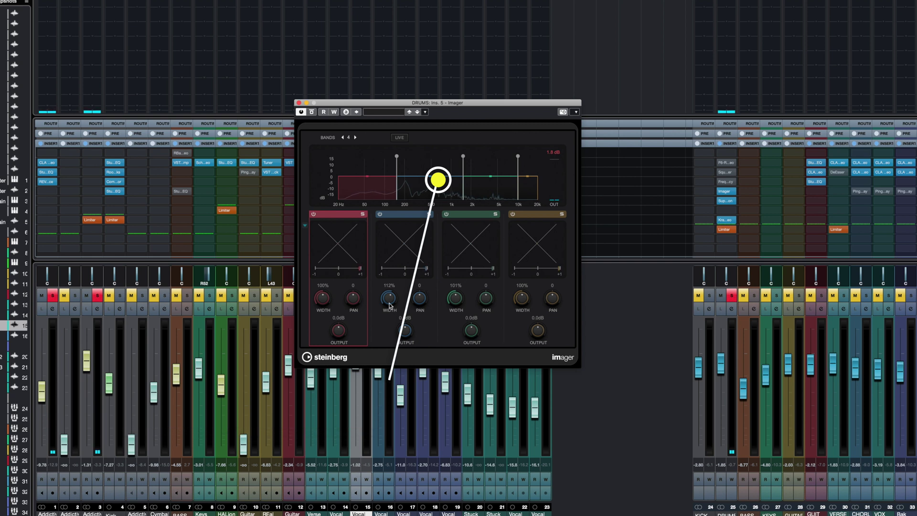
Step: Drag Imager band 2 width down to 0% mono, then back up to about 97%
mouse_move(431, 177)
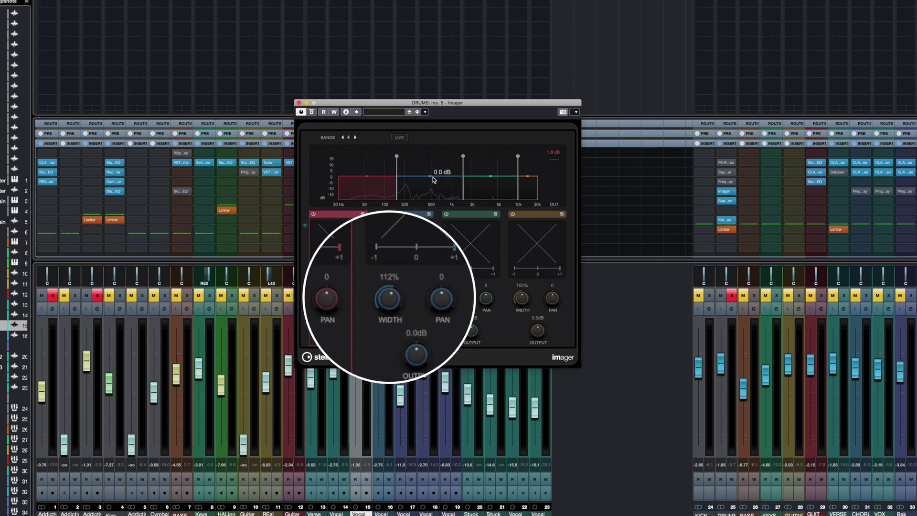
left_click_drag(394, 302, 392, 357)
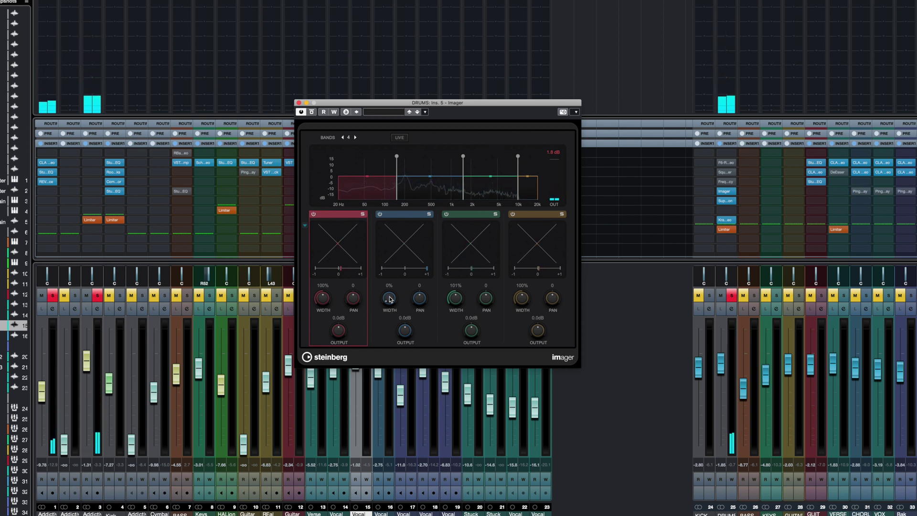
left_click_drag(389, 299, 387, 268)
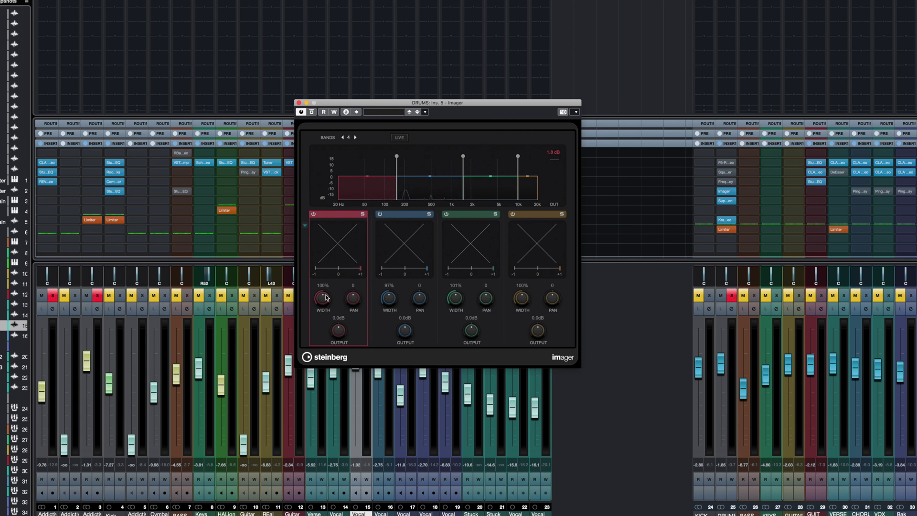
Step: Set Imager band 1 width to 0%, narrow band 2, and widen bands 3 and 4 to 200%
left_click_drag(325, 298, 321, 345)
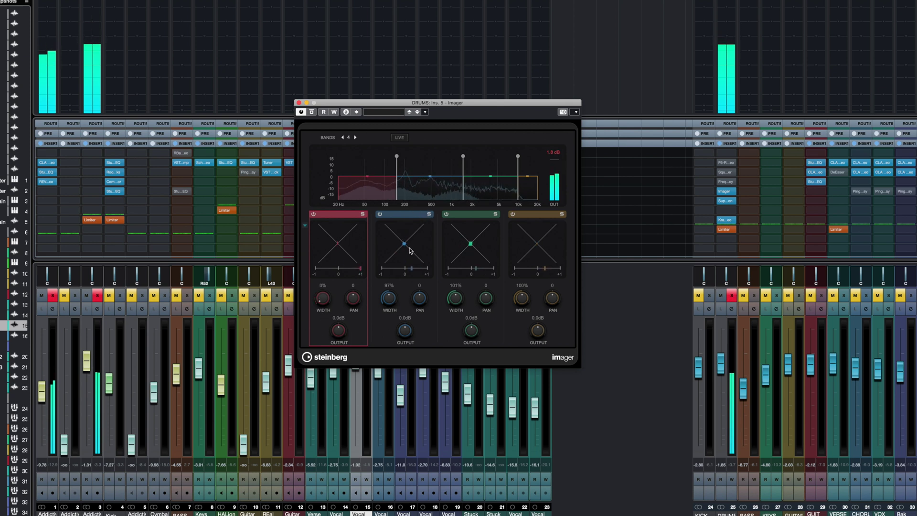
left_click_drag(388, 297, 390, 311)
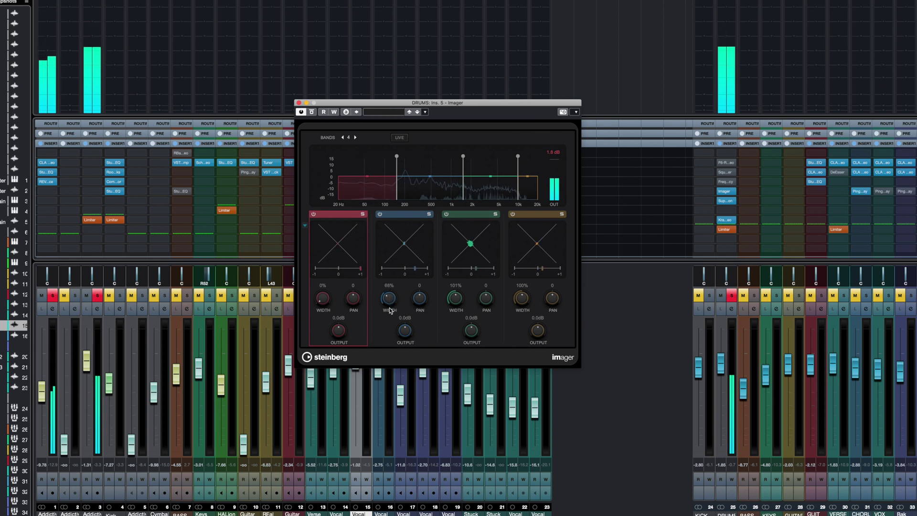
scroll(391, 298, "down", 4)
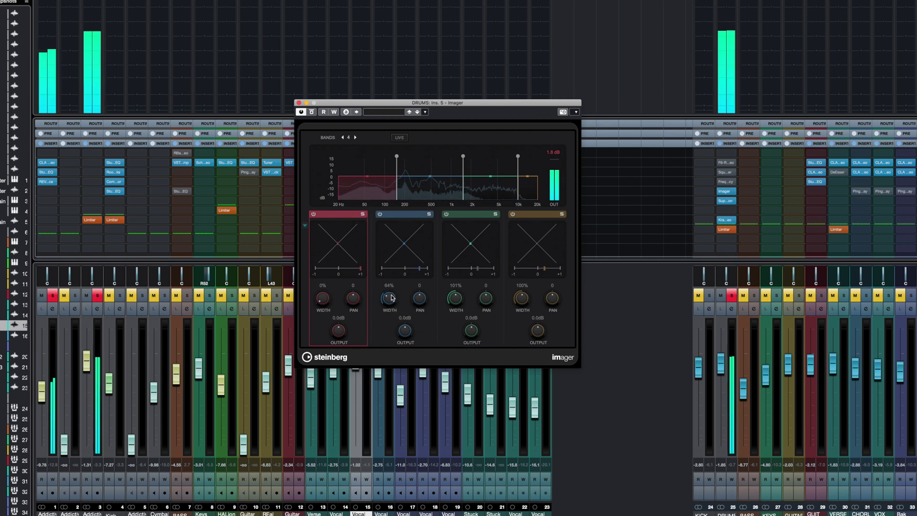
scroll(392, 298, "down", 12)
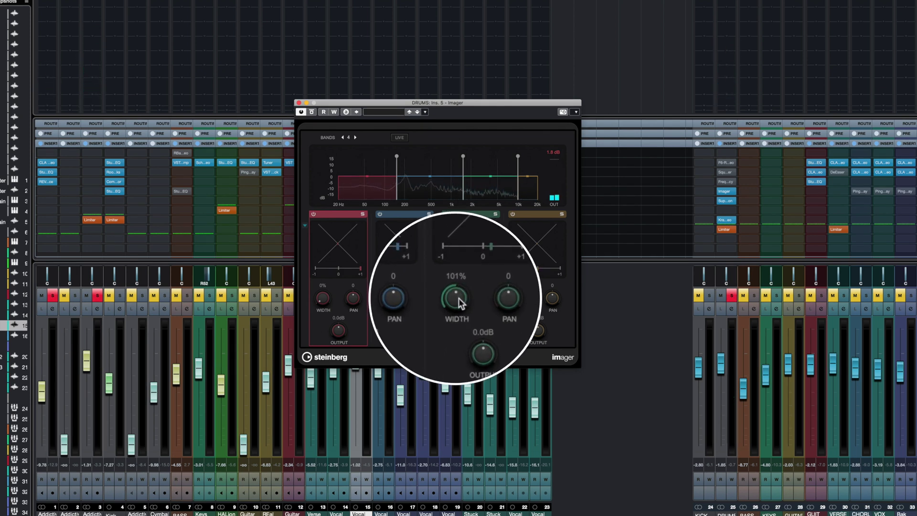
left_click_drag(459, 299, 462, 217)
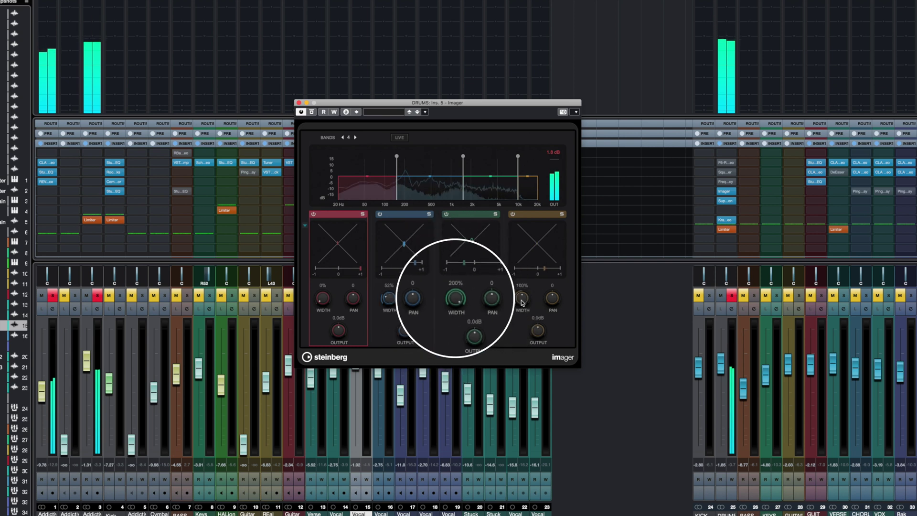
left_click_drag(522, 302, 524, 272)
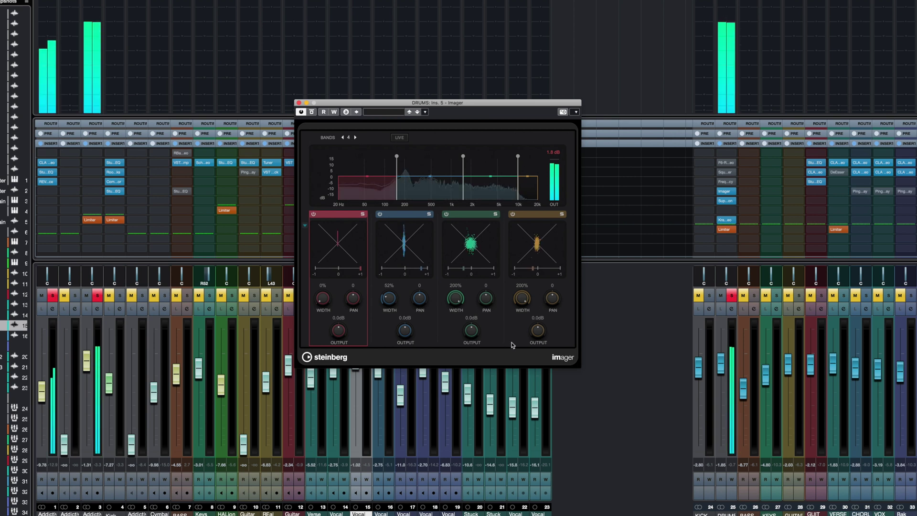
Step: Compare the Imager bypassed and active, then stop playback
left_click(314, 112)
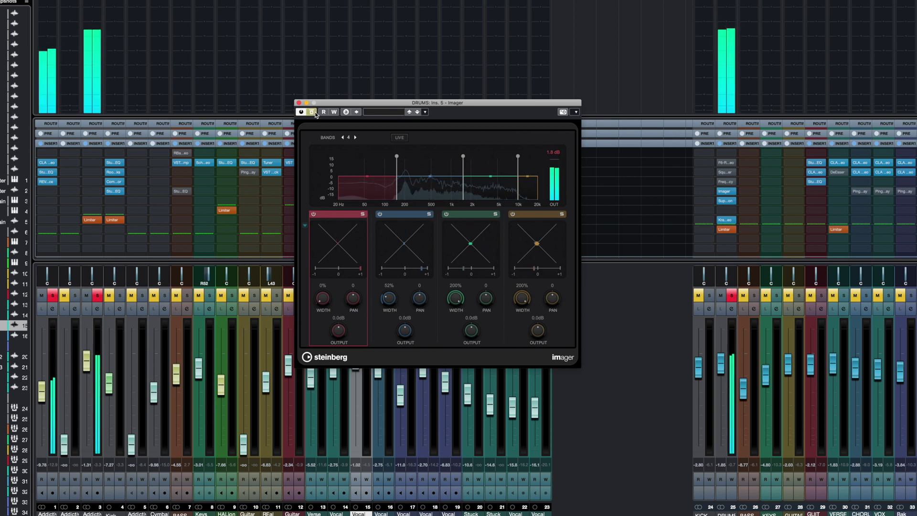
left_click(313, 112)
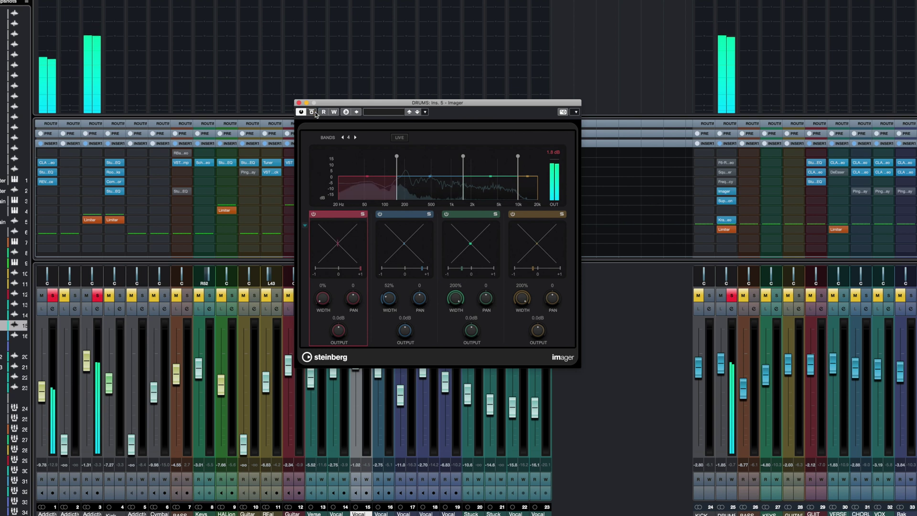
key("space")
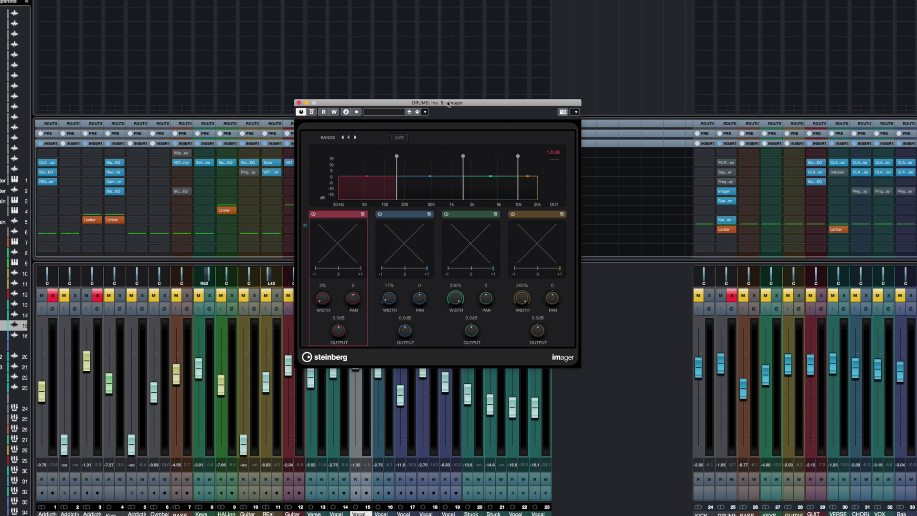
Step: Lower the Imager crossovers to about 1 kHz (mid), 4.76 kHz (high) and 78 Hz (low)
left_click_drag(448, 104, 477, 99)
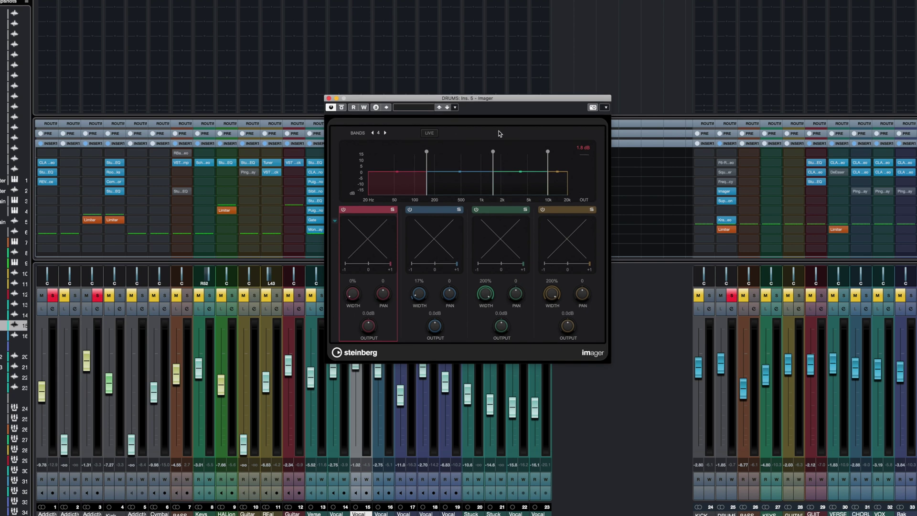
mouse_move(494, 153)
left_mouse_down()
mouse_move(470, 153)
mouse_move(482, 152)
left_mouse_up()
left_click_drag(548, 153, 527, 152)
left_click_drag(428, 154, 409, 152)
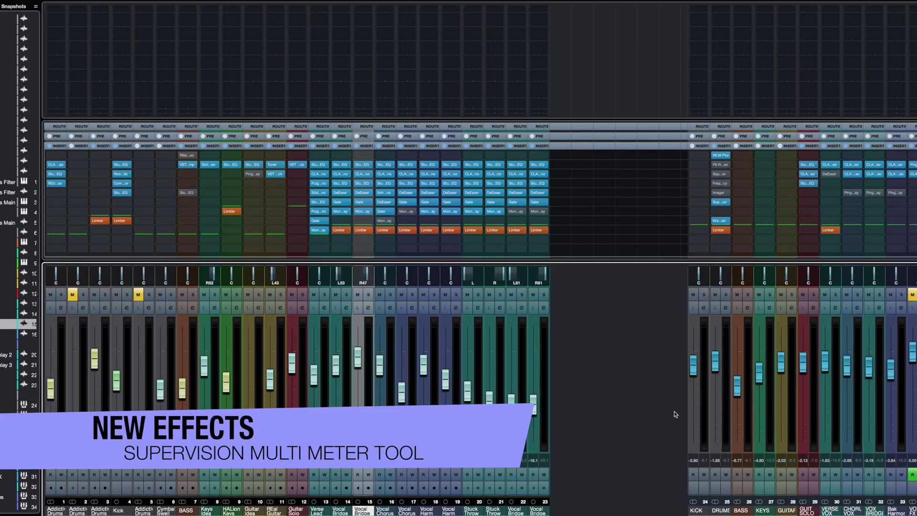
Step: Insert SuperVision on an empty DRUMS slot and open the WLM Plus Stereo meter beside it
left_click(721, 206)
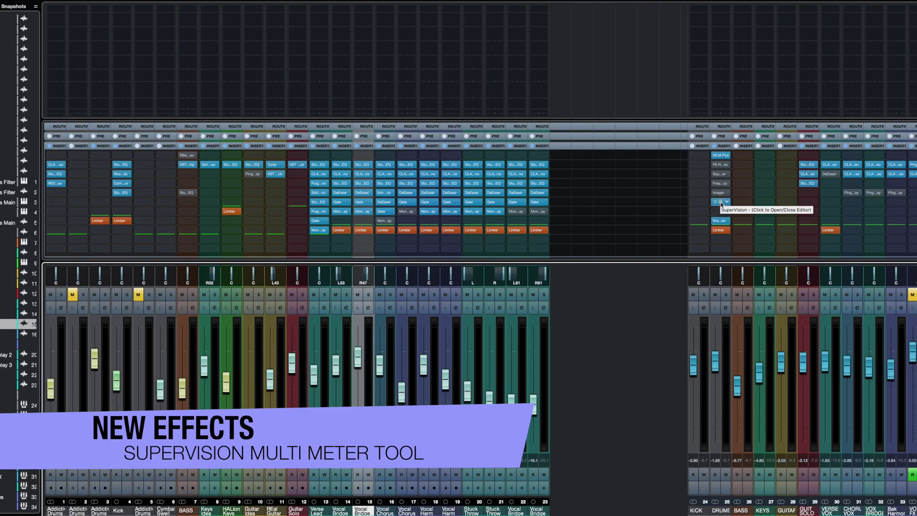
left_click(746, 211)
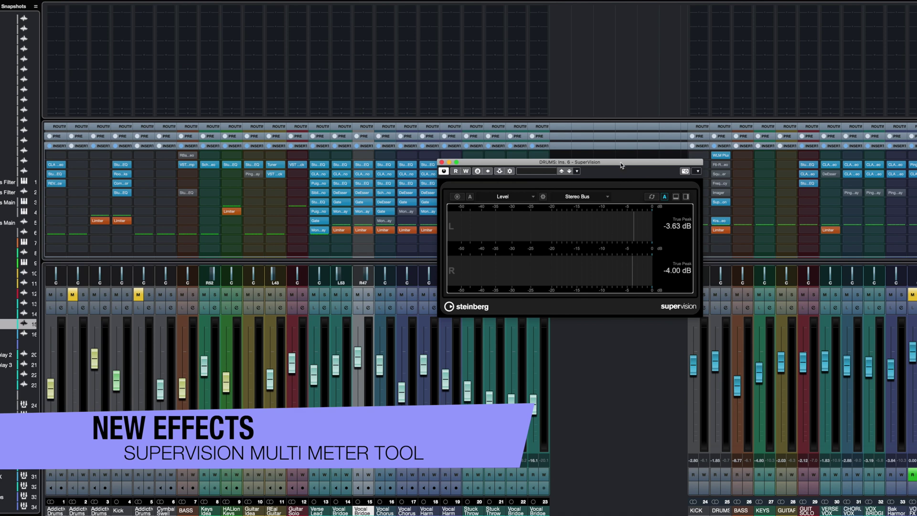
left_click_drag(621, 163, 623, 158)
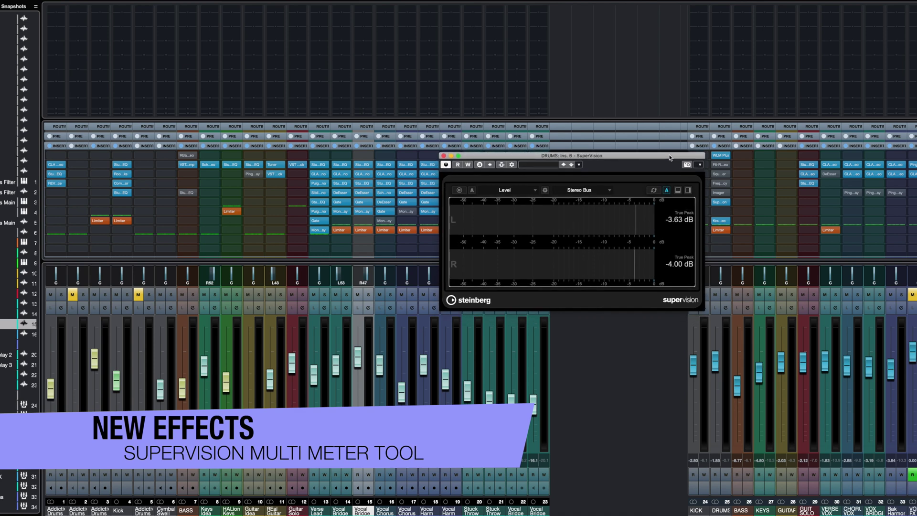
left_click(721, 156)
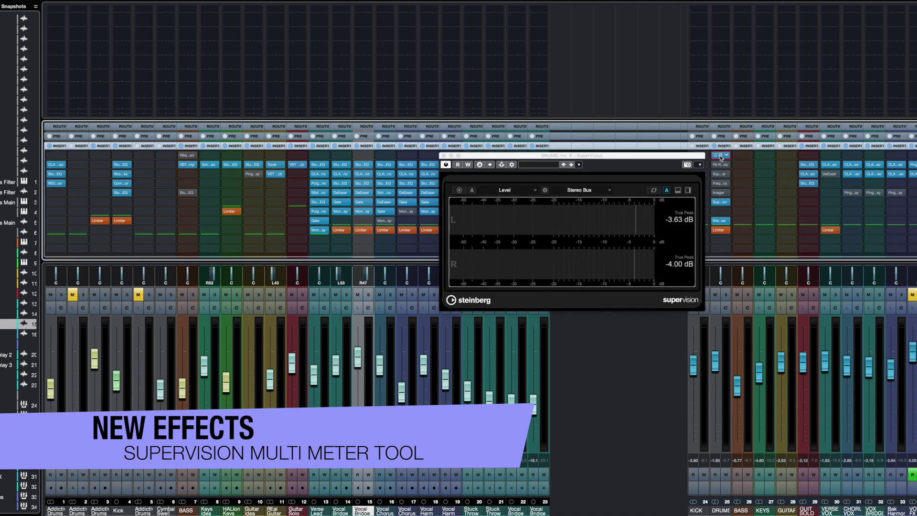
left_click_drag(308, 142, 348, 137)
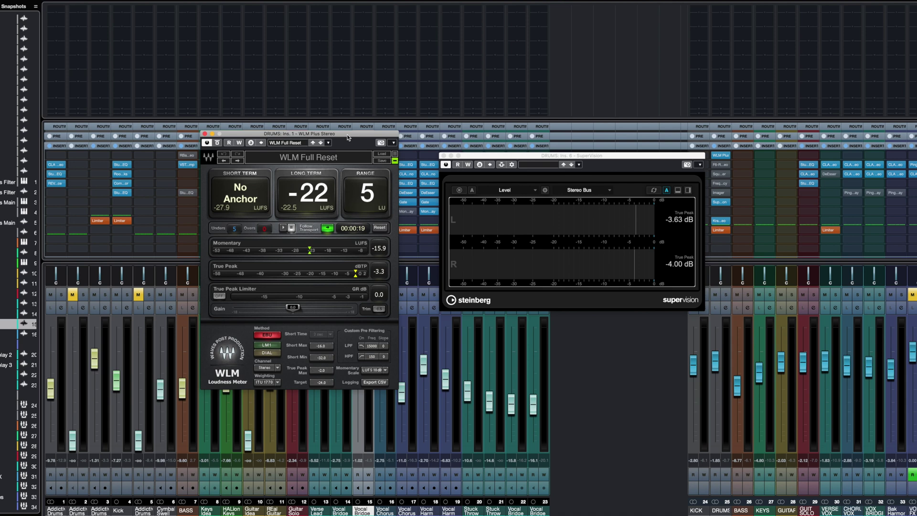
Step: Close WLM Plus Stereo and drag SuperVision's left edge far left to widen it
left_click(205, 134)
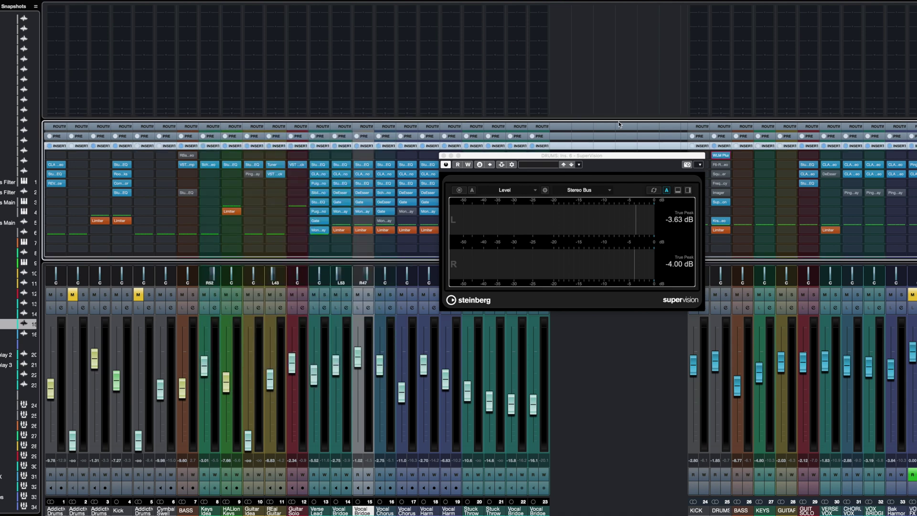
left_click_drag(636, 158, 635, 157)
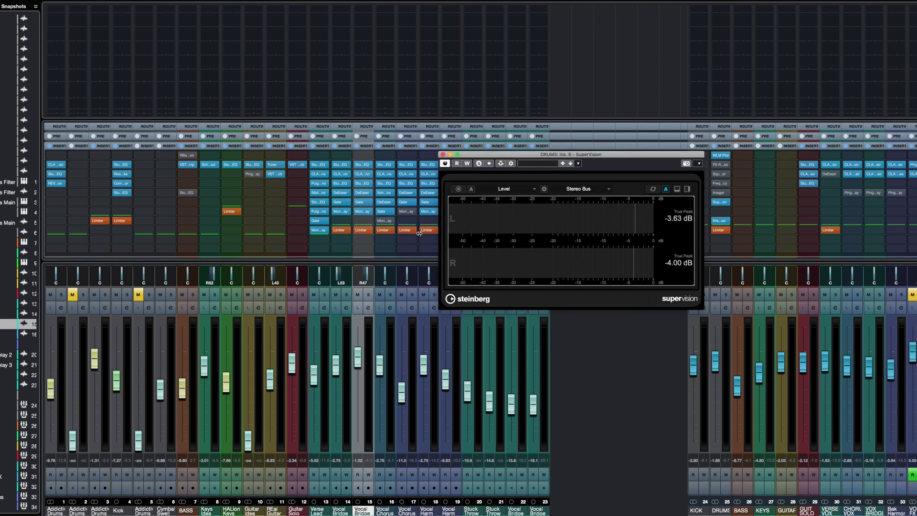
left_click_drag(419, 234, 55, 229)
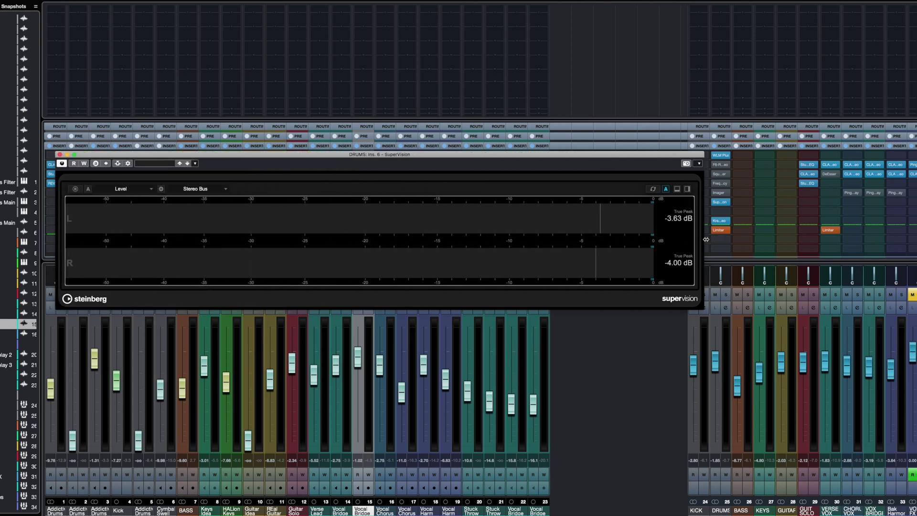
left_click_drag(704, 240, 904, 222)
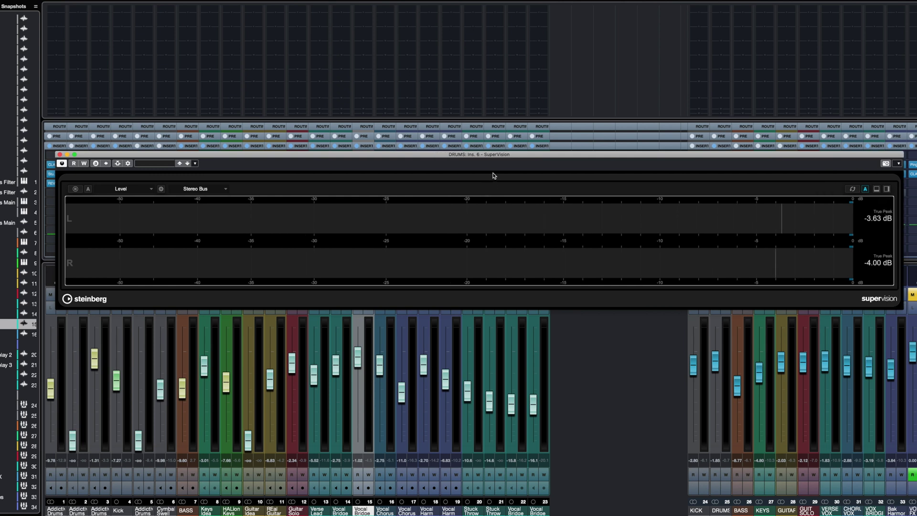
key("space")
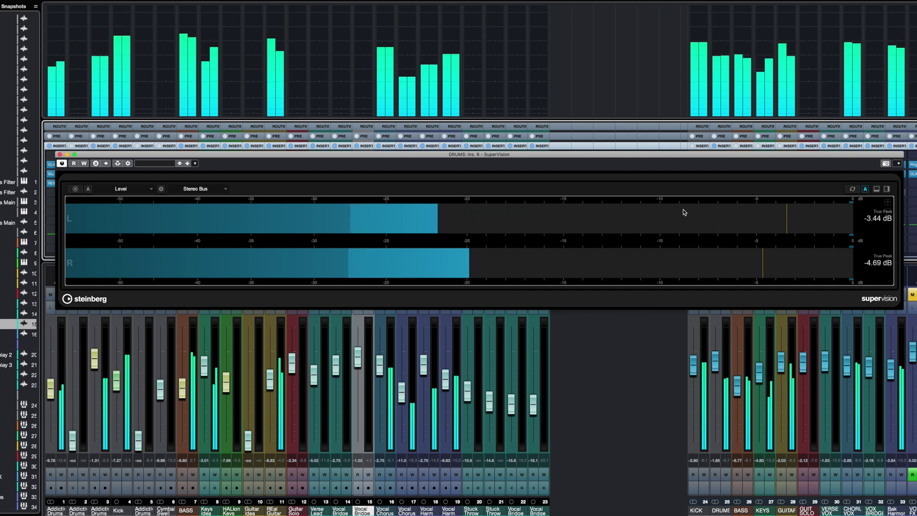
key("space")
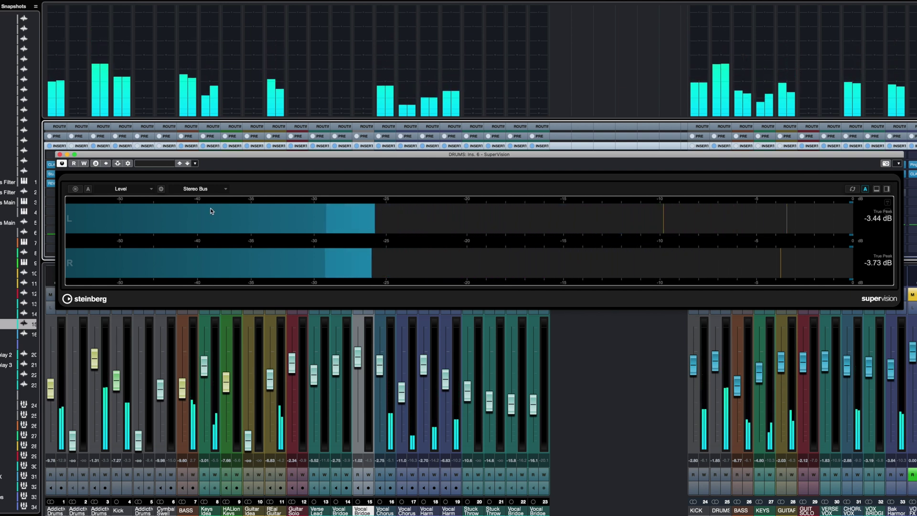
left_click(223, 191)
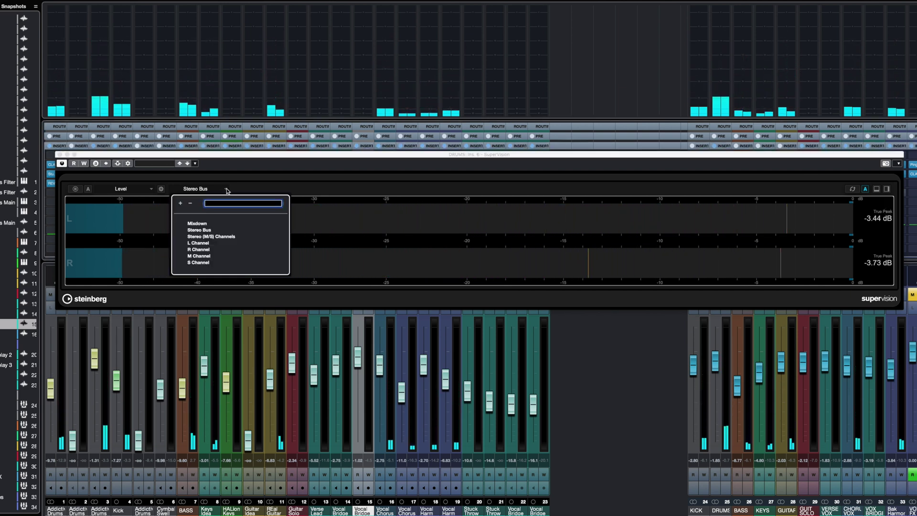
left_click(336, 190)
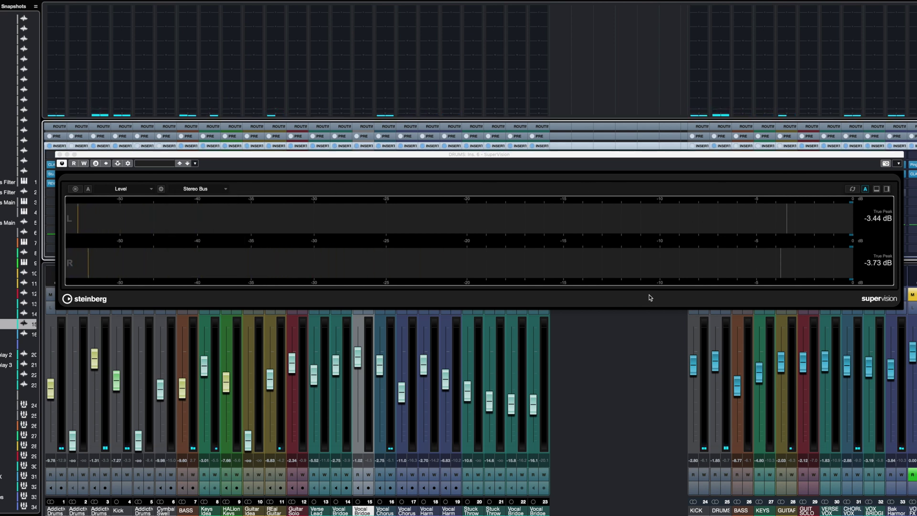
left_click_drag(642, 310, 645, 401)
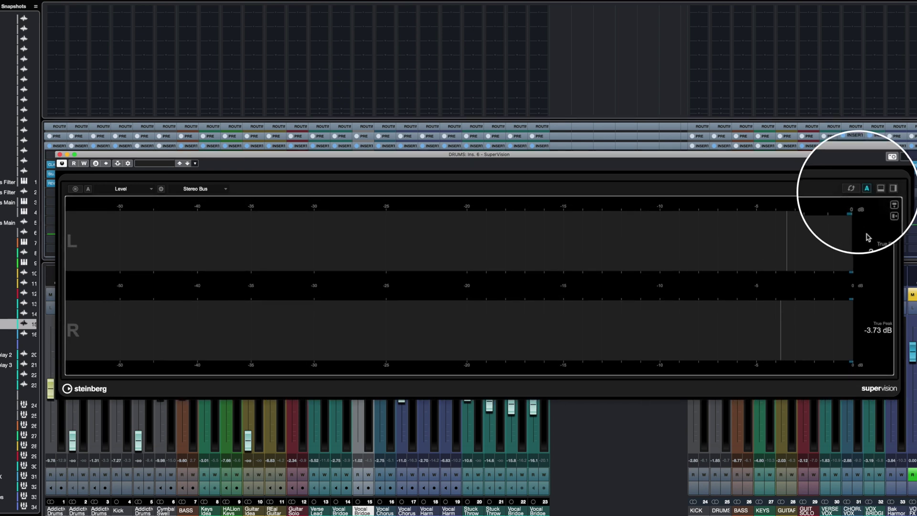
Step: Split the DRUMS meter into Level and Loudness panes side by side, then play the drums
left_click(887, 189)
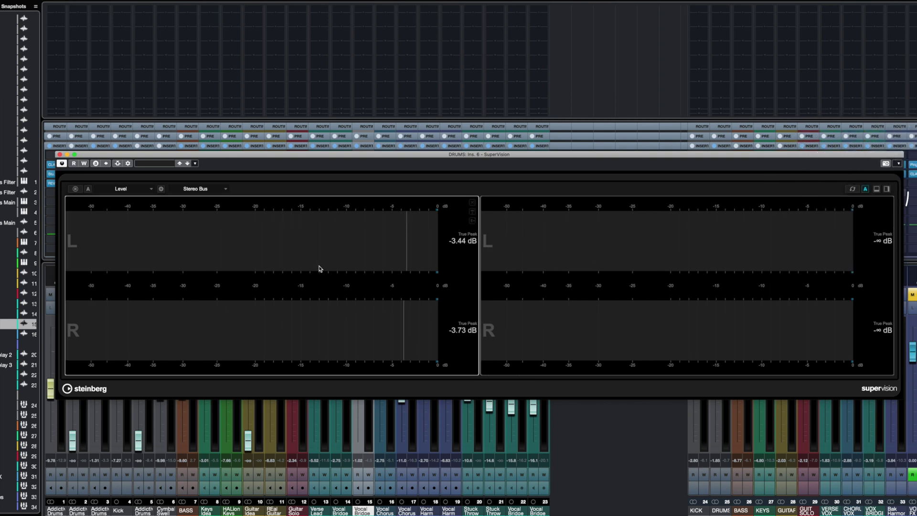
left_click(574, 242)
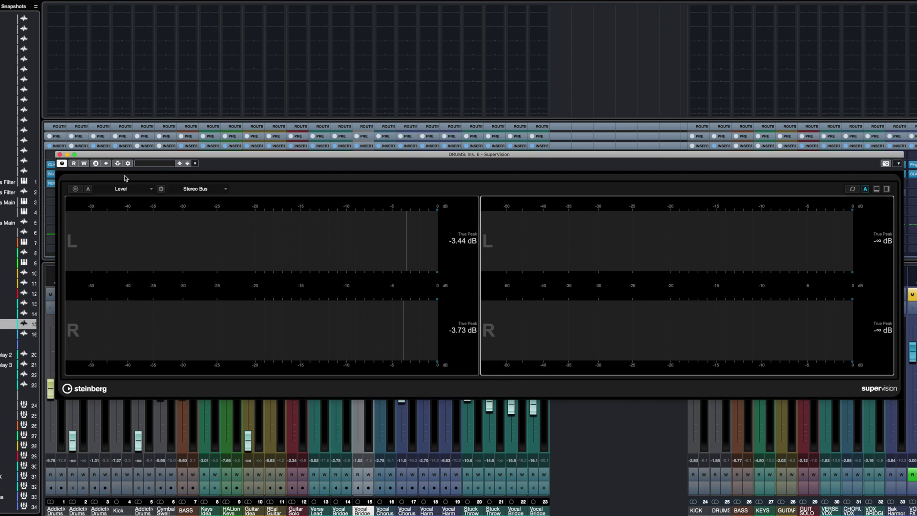
left_click(149, 190)
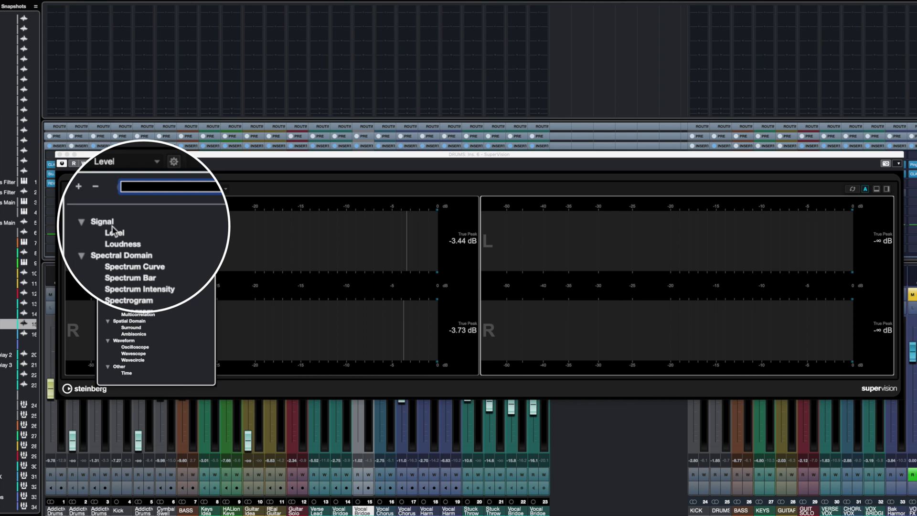
left_click(117, 245)
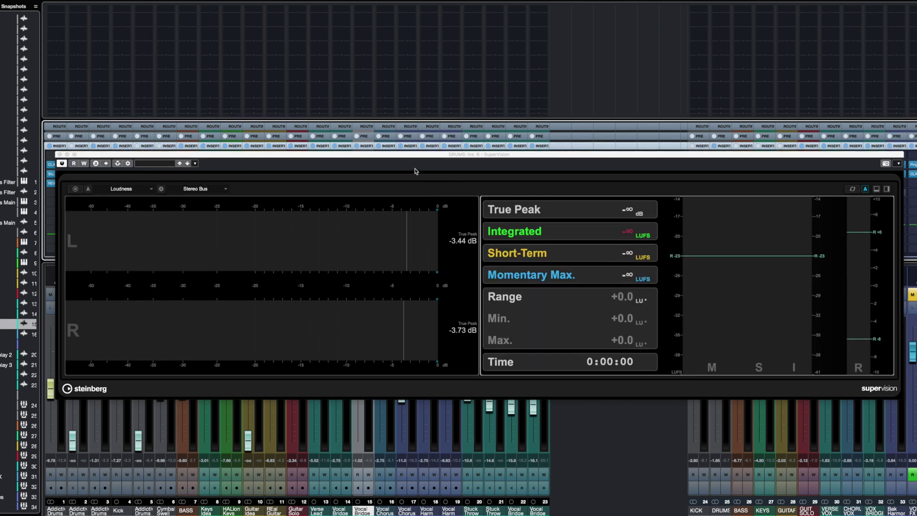
key("space")
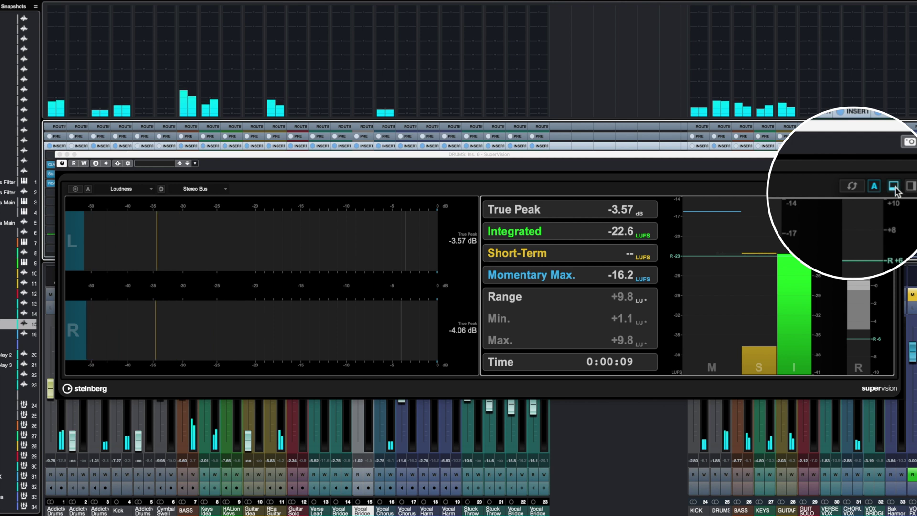
Step: Add a Spectrogram pane under Loudness, split the left Level pane in two, and stop playback
left_click(893, 187)
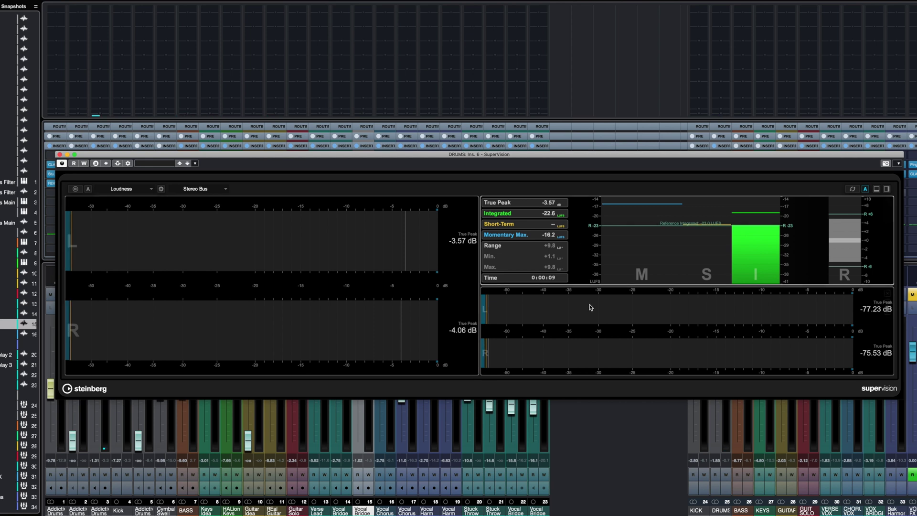
left_click(152, 190)
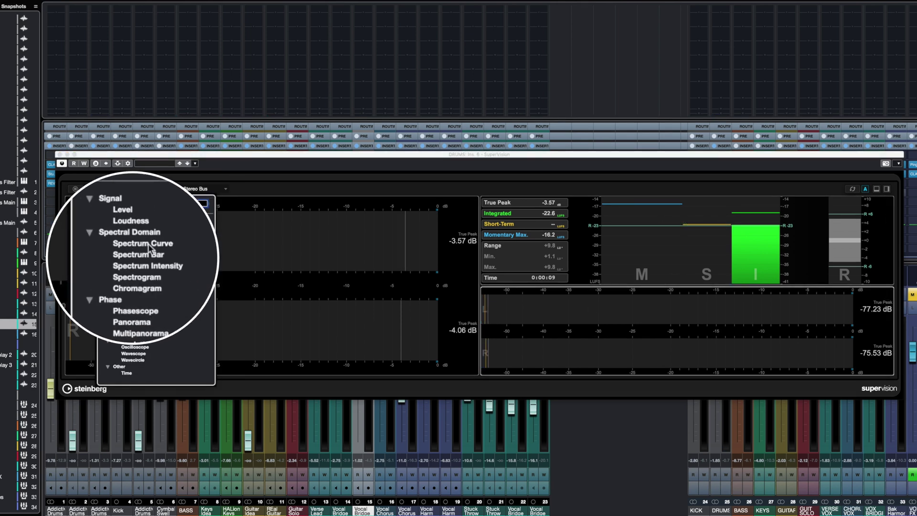
left_click(136, 276)
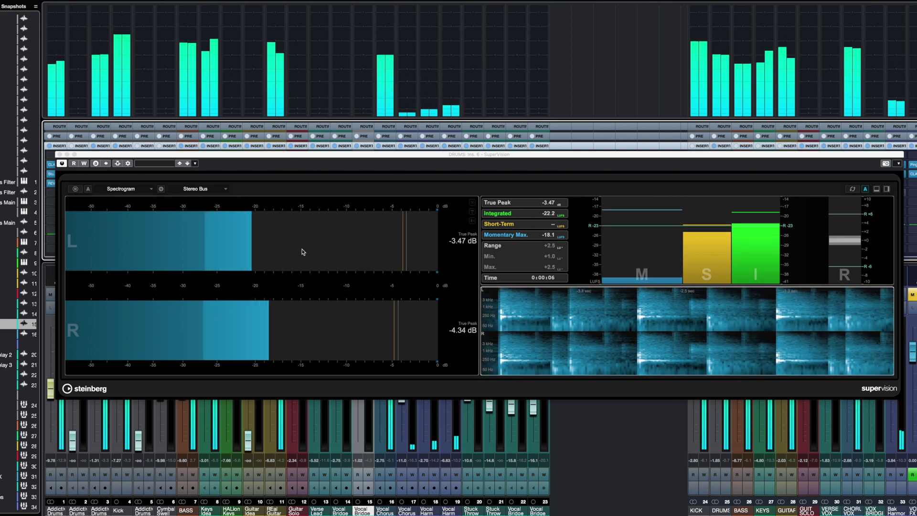
left_click(287, 270)
key("space")
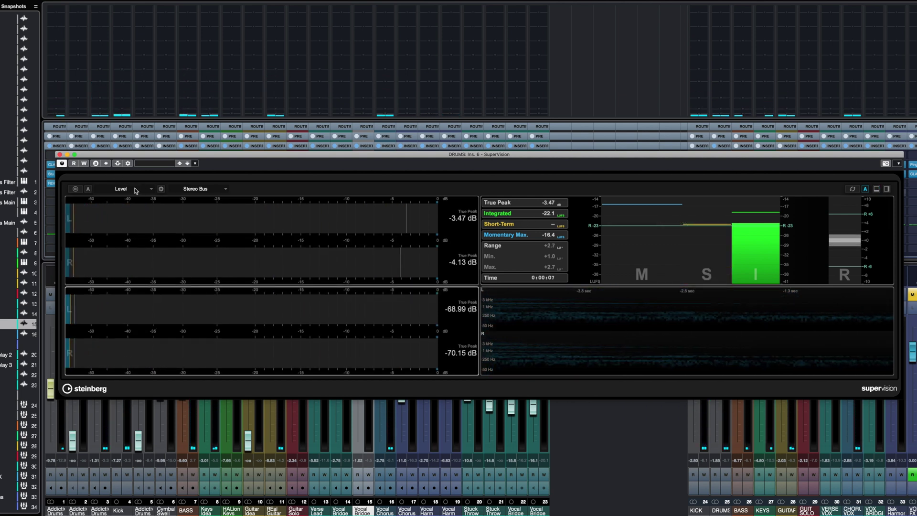
Step: Set the lower-left pane to Chromagram and play the drums briefly to watch it
left_click(150, 190)
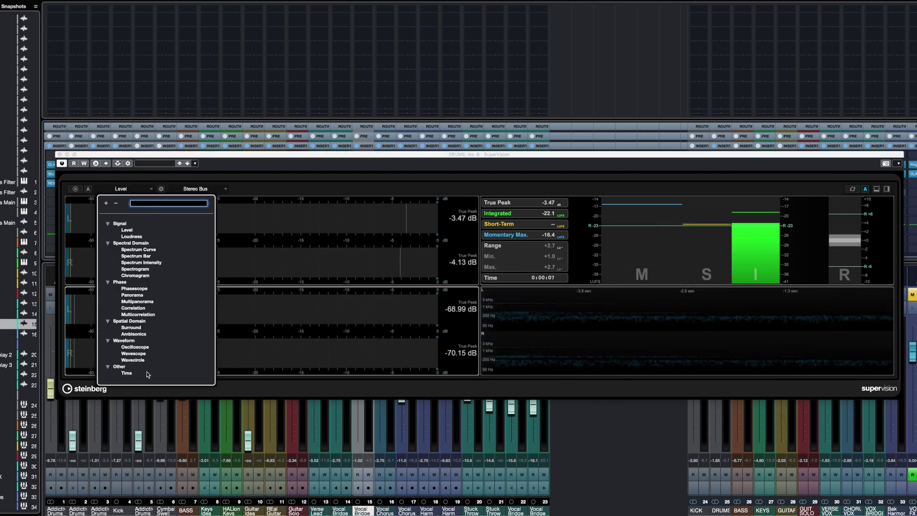
left_click(135, 276)
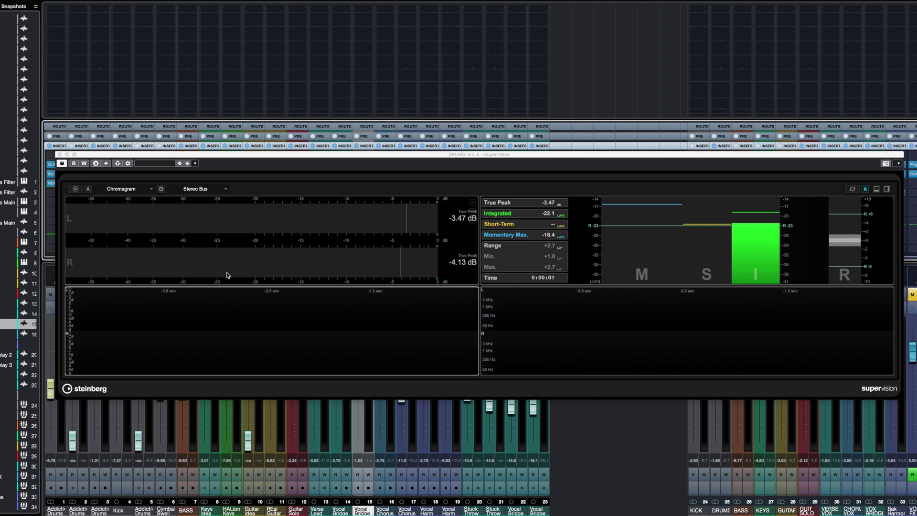
key("space")
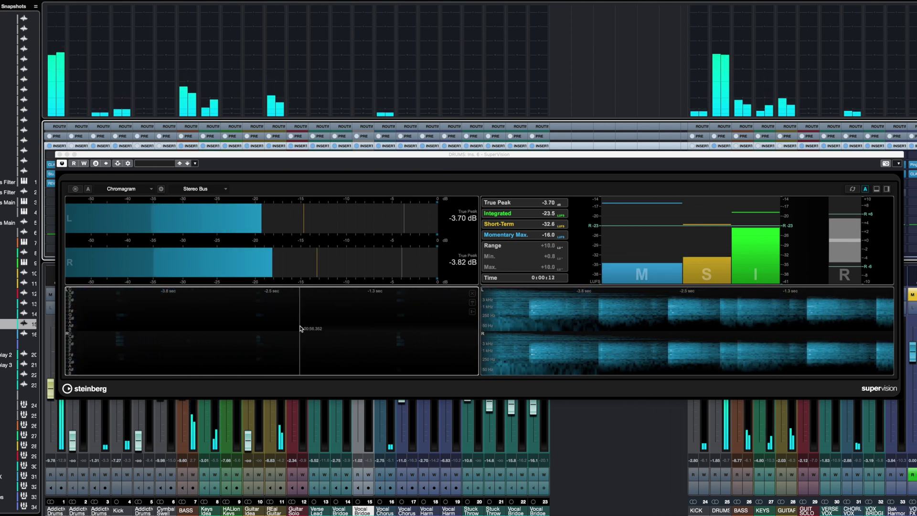
key("space")
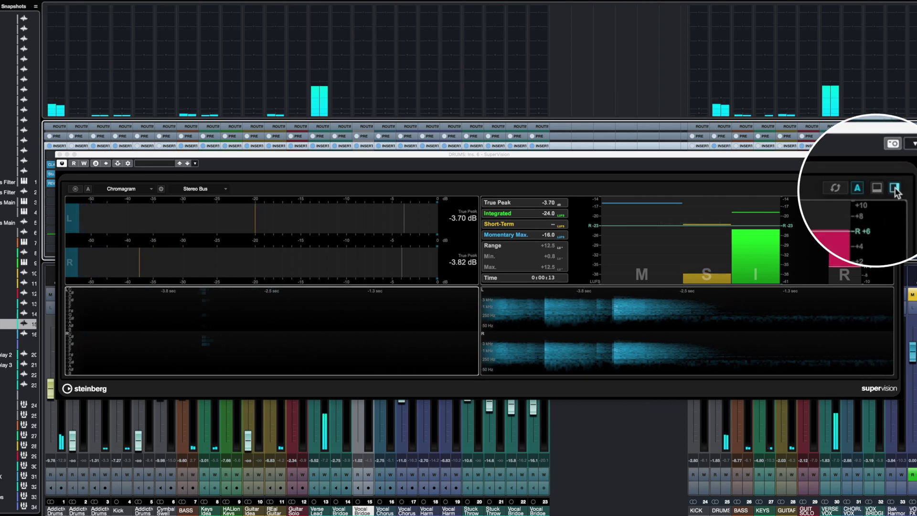
Step: Split the Chromagram pane, make the new pane a Phasescope, and audition the drums
left_click(466, 292)
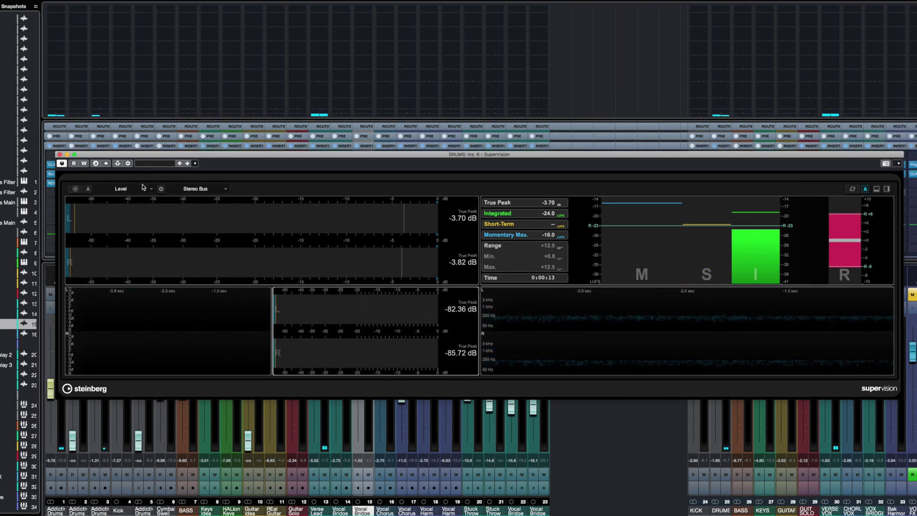
left_click(151, 190)
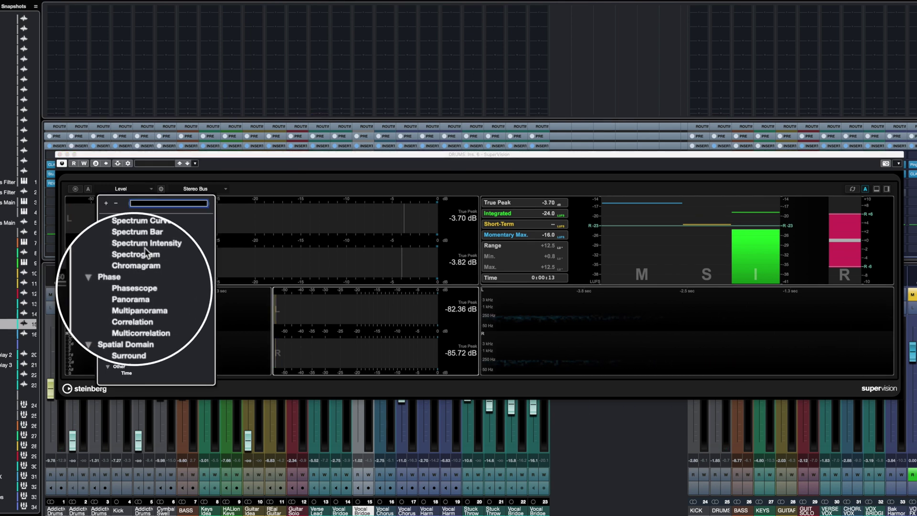
left_click(134, 288)
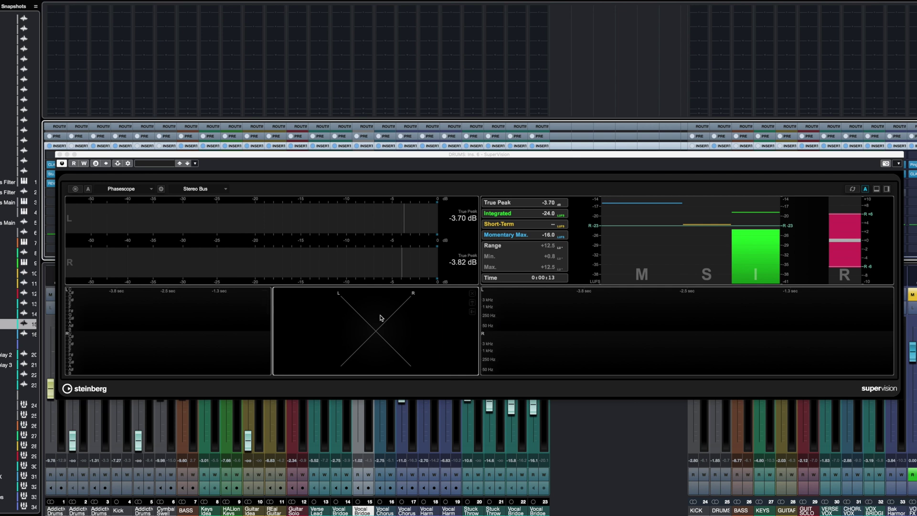
key("space")
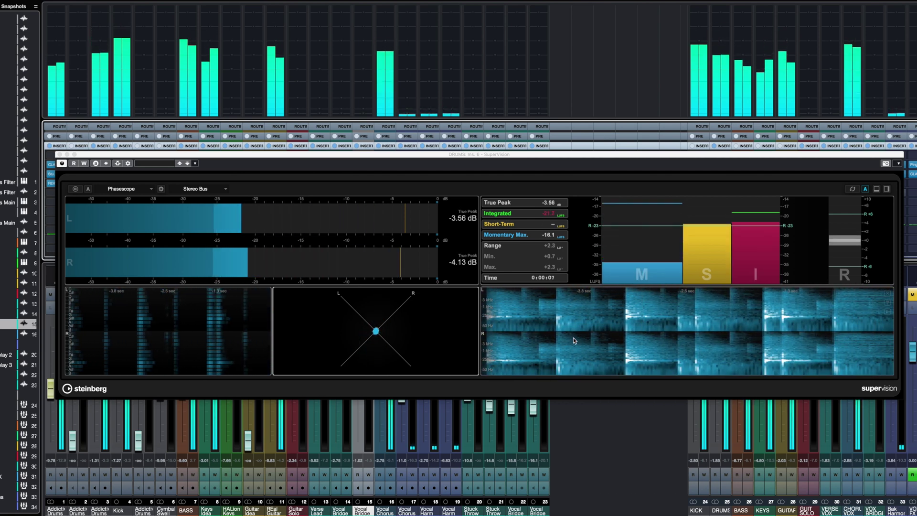
key("space")
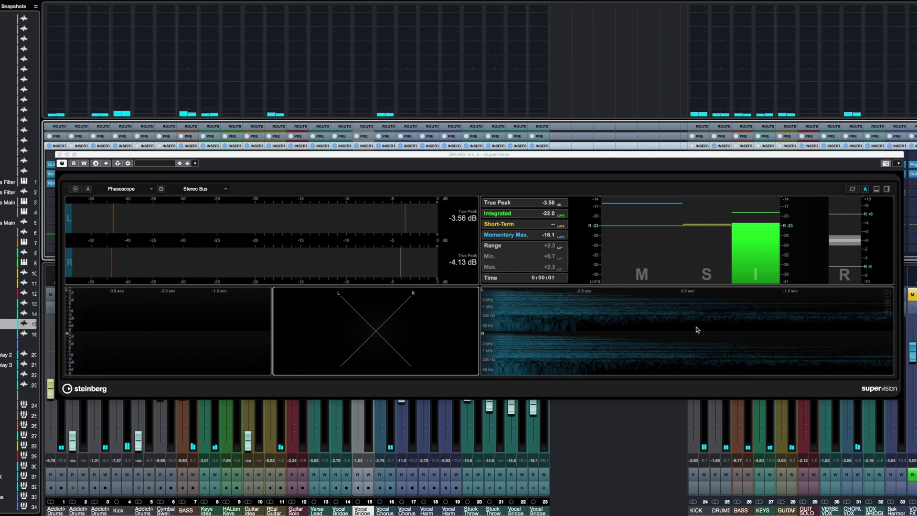
Step: Split the Spectrogram pane to add an Oscilloscope beside it, then play and stop the drums
left_click(697, 330)
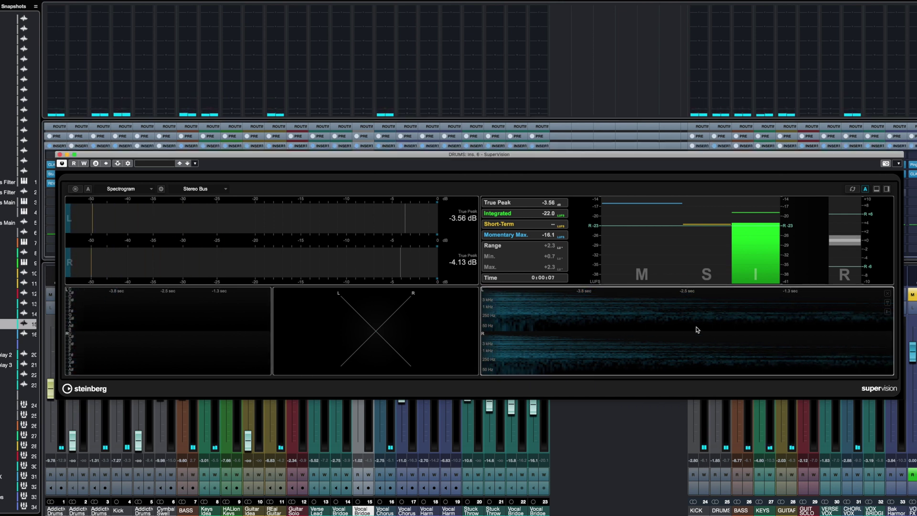
left_click(886, 190)
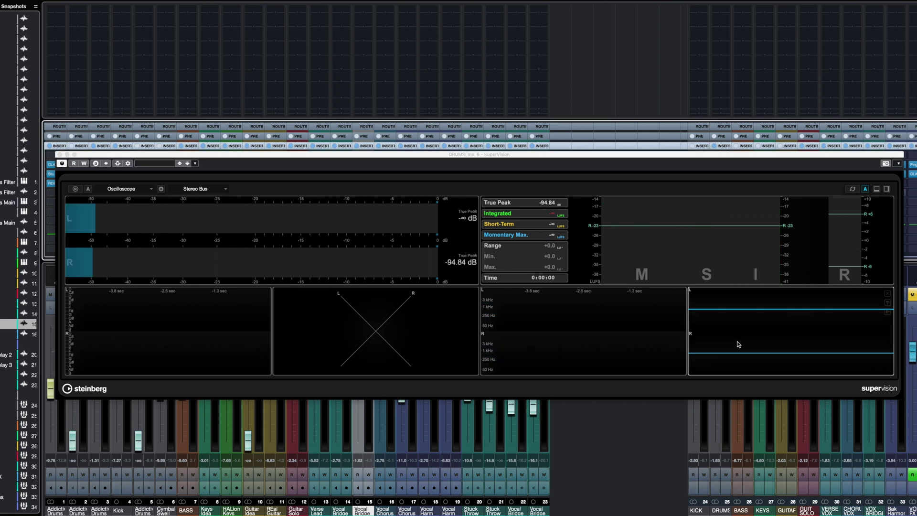
key("space")
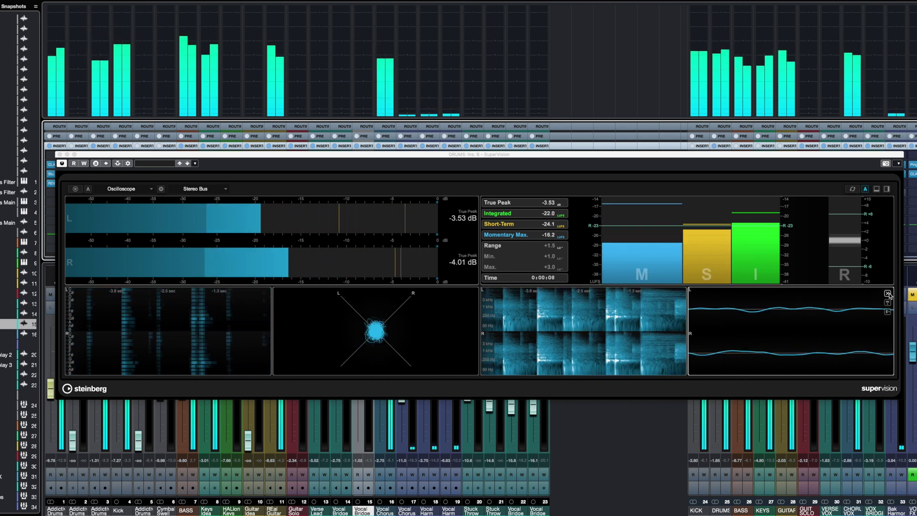
key("space")
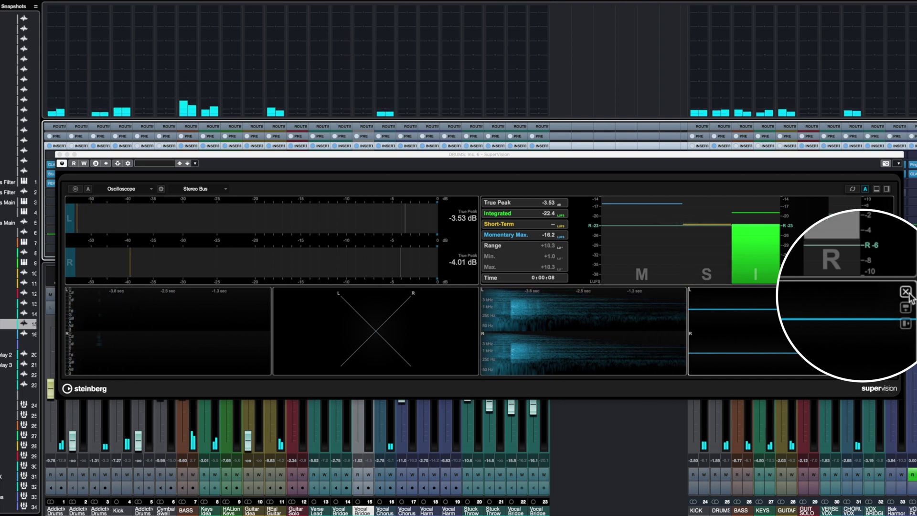
Step: Remove the Oscilloscope and Phasescope panes and narrow the SuperVision window
left_click(889, 293)
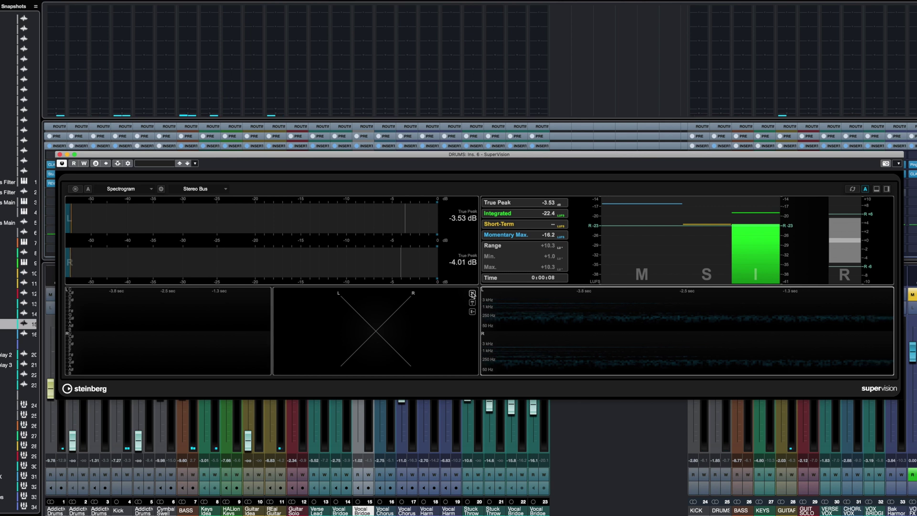
left_click(472, 293)
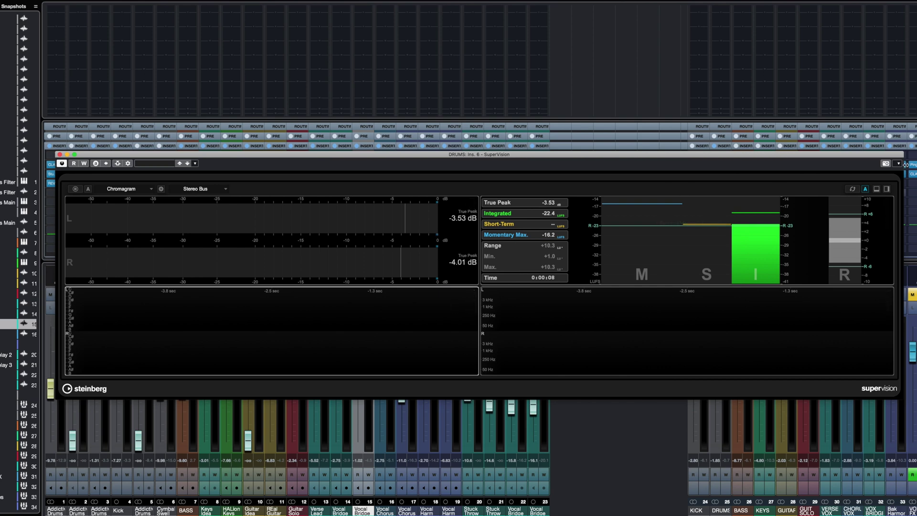
left_click_drag(817, 161, 629, 161)
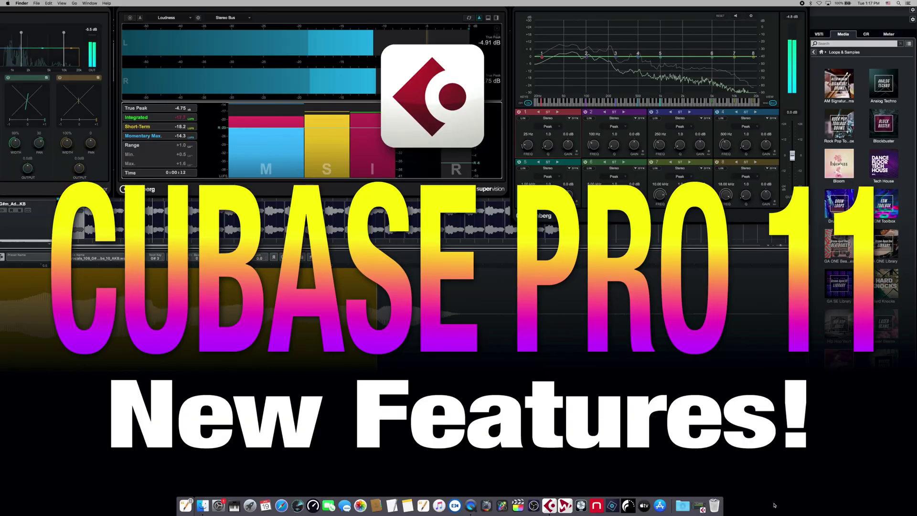